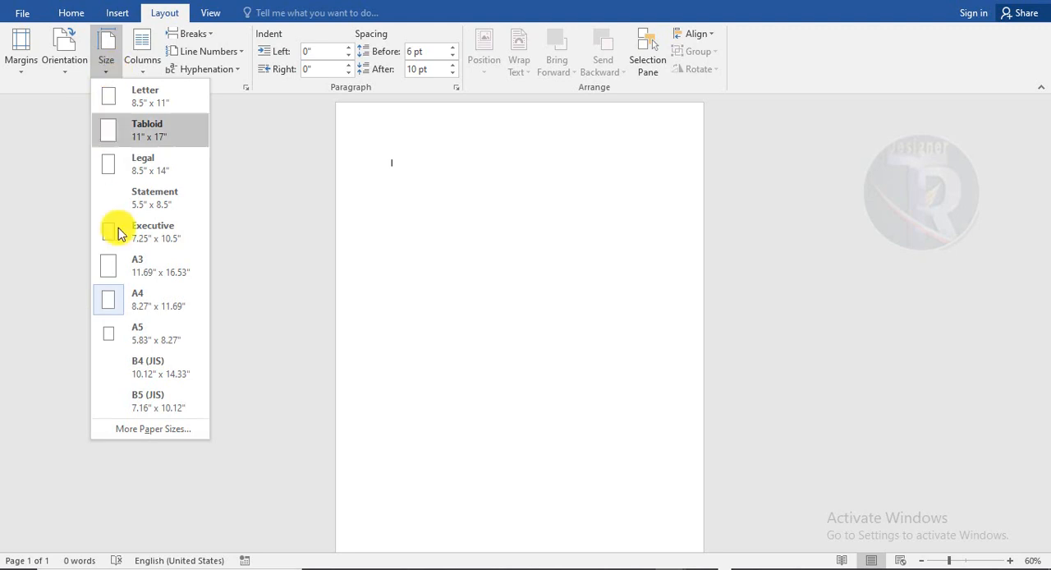
# Set a custom paper size of 10 by 10 inches for the whole document
pyautogui.click(154, 429)
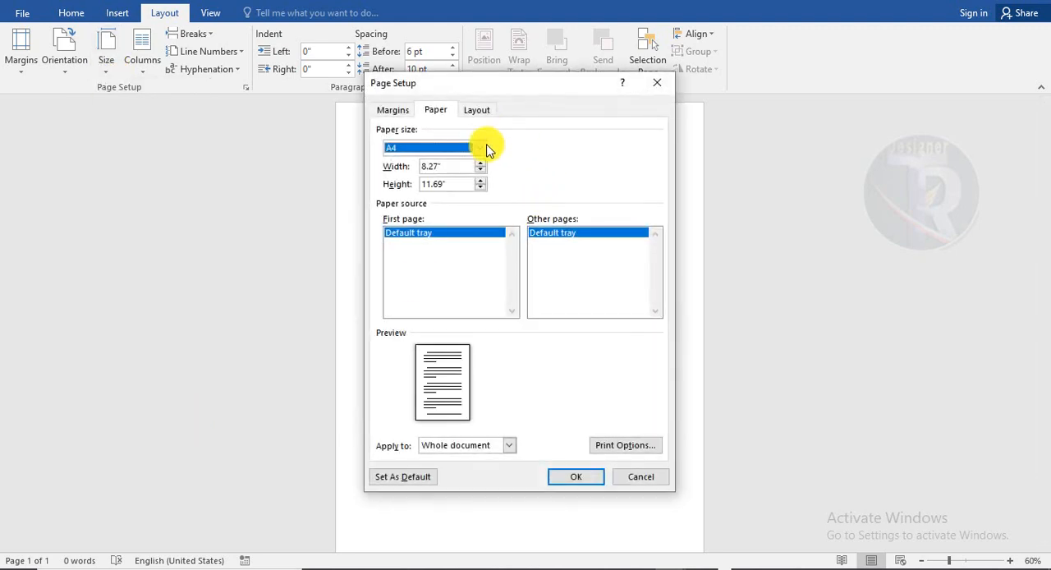
pyautogui.click(420, 165)
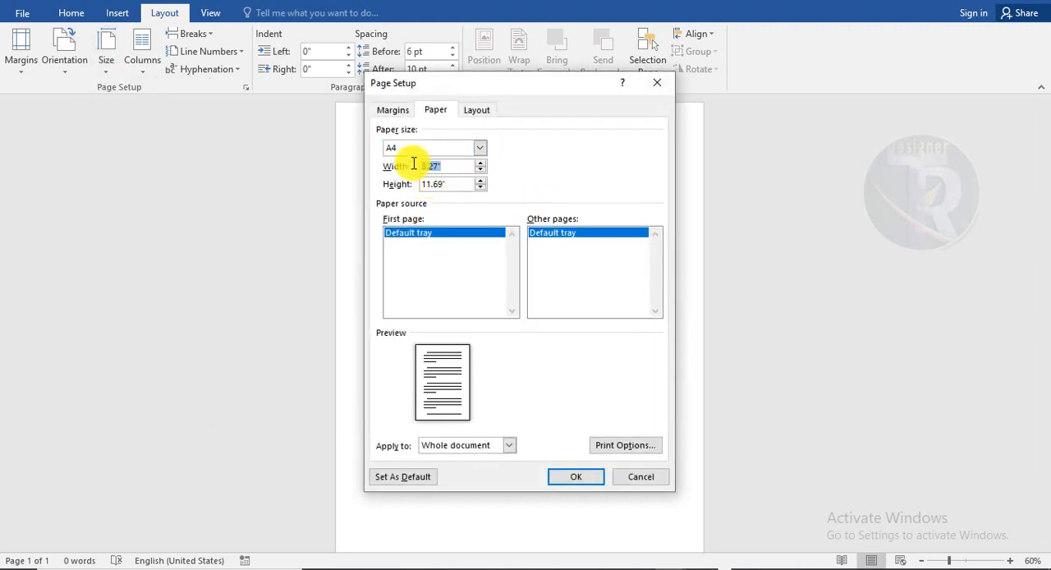
pyautogui.click(458, 185)
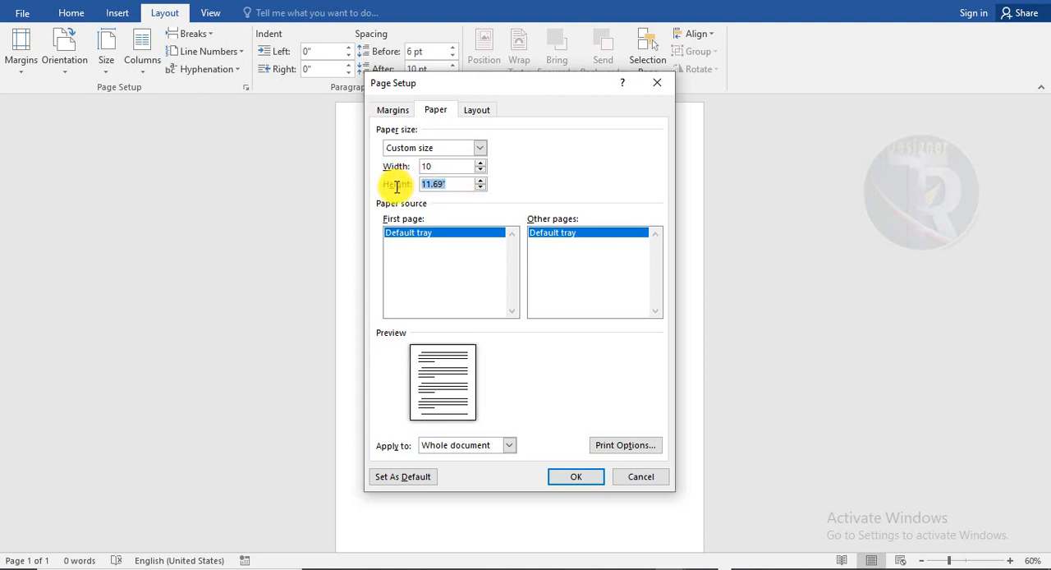
pyautogui.click(597, 482)
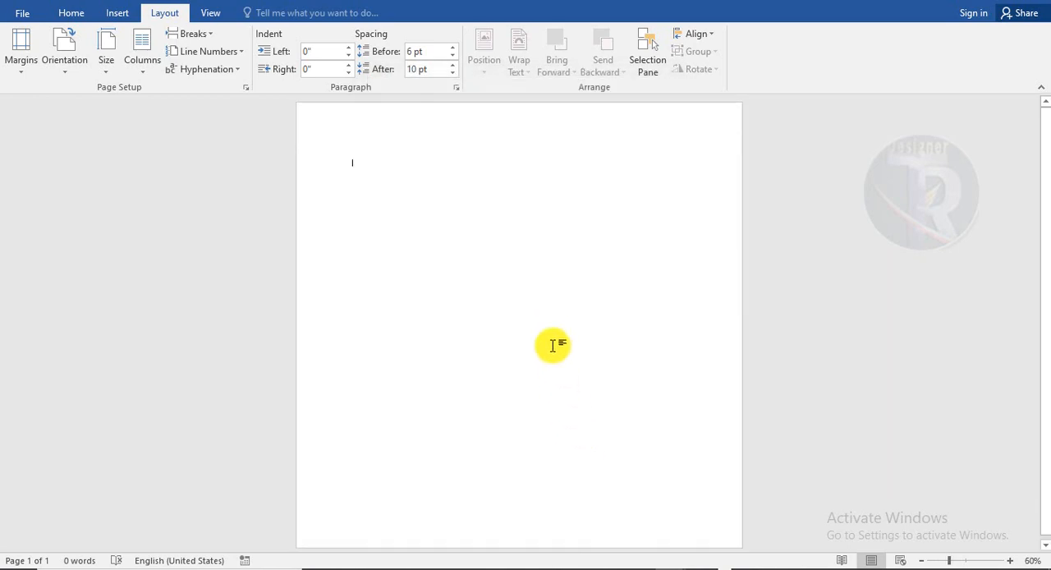
# Insert the picture of hands holding a perfume bottle from the Downloads folder
pyautogui.click(71, 13)
pyautogui.click(118, 12)
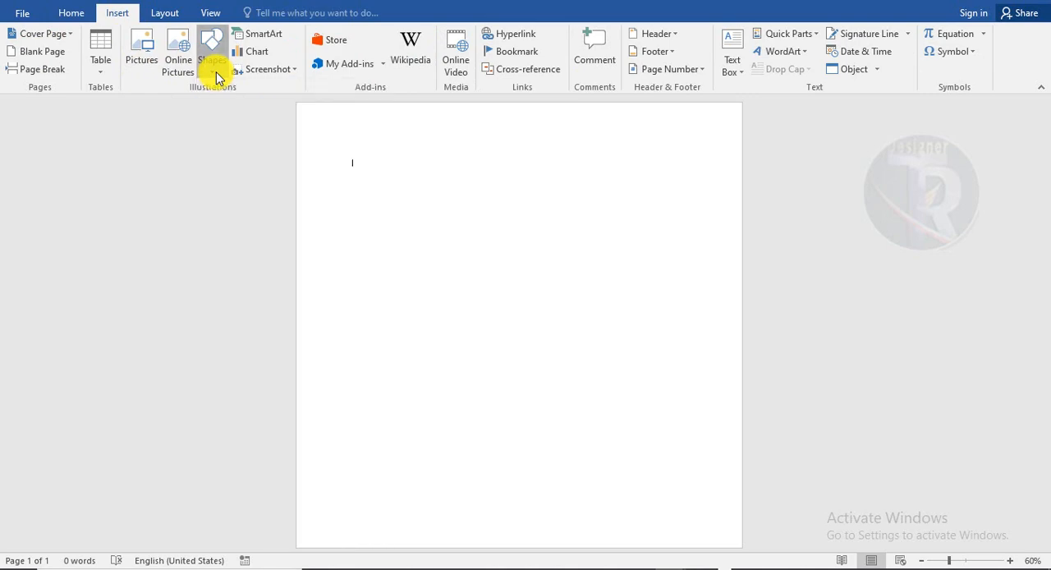
pyautogui.click(144, 64)
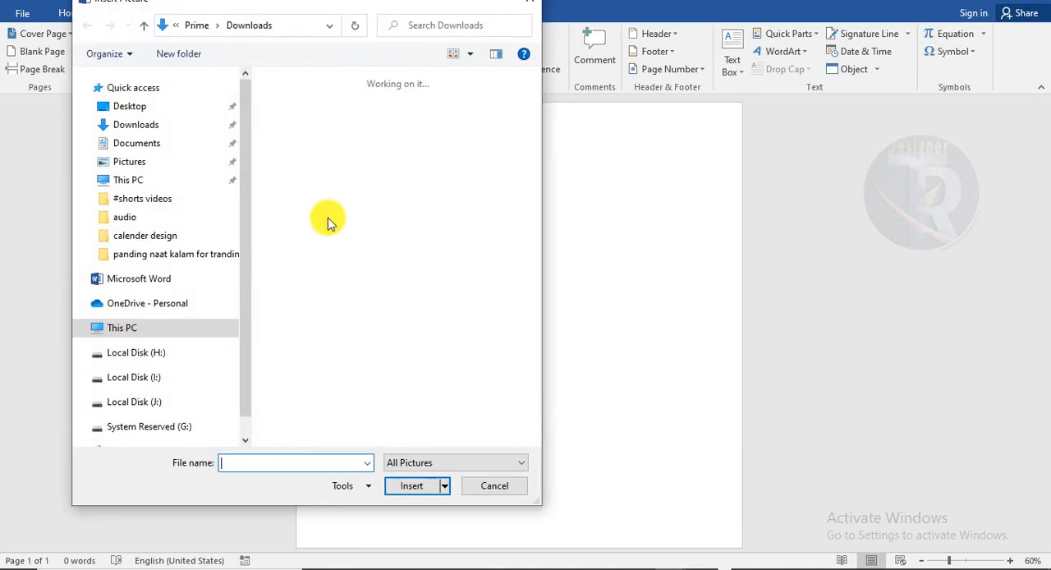
pyautogui.click(349, 226)
pyautogui.doubleClick(349, 226)
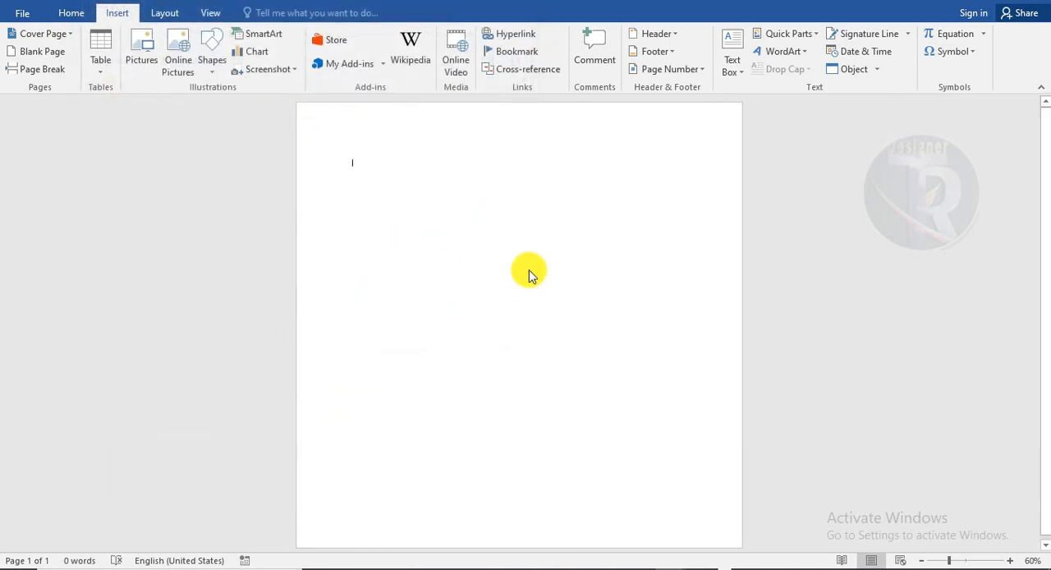
# Set the perfume picture's wrapping to In Front of Text and enlarge it to cover the whole page
pyautogui.click(720, 66)
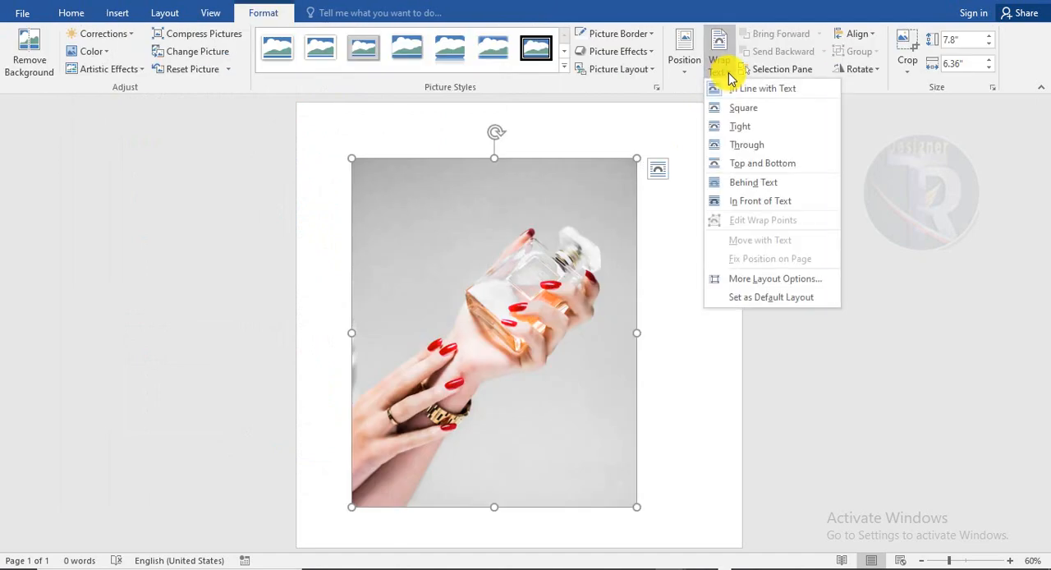
pyautogui.click(736, 205)
pyautogui.click(563, 338)
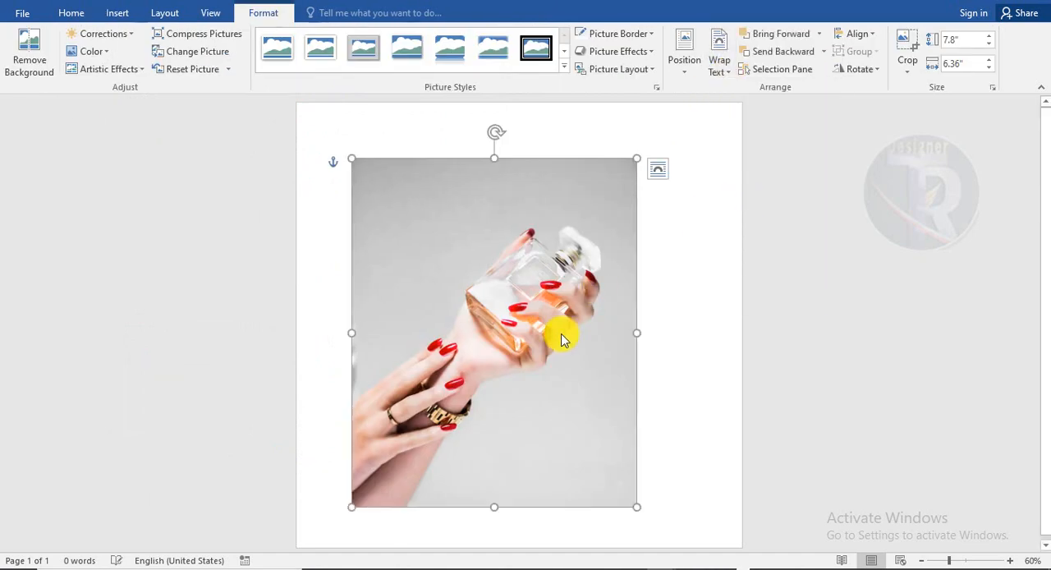
pyautogui.moveTo(548, 339); pyautogui.dragTo(508, 294)
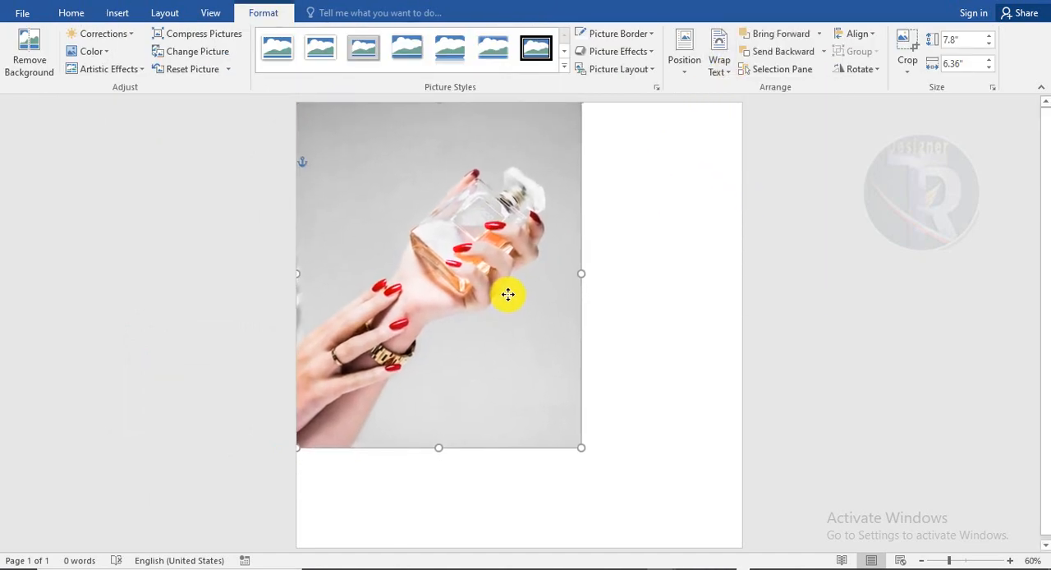
pyautogui.moveTo(612, 471); pyautogui.dragTo(746, 556)
pyautogui.click(822, 413)
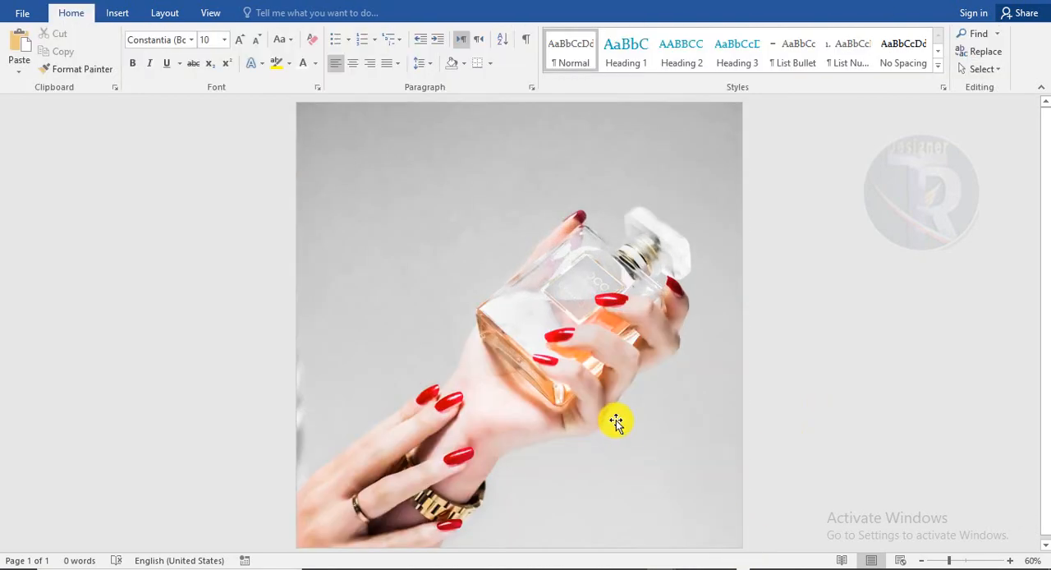
pyautogui.click(614, 422)
pyautogui.click(105, 33)
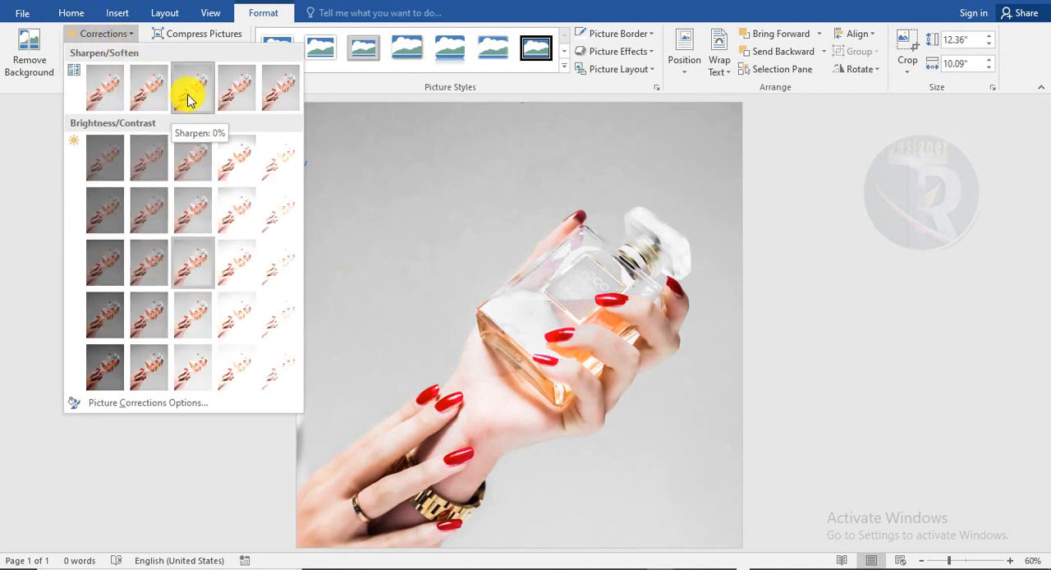
pyautogui.click(171, 30)
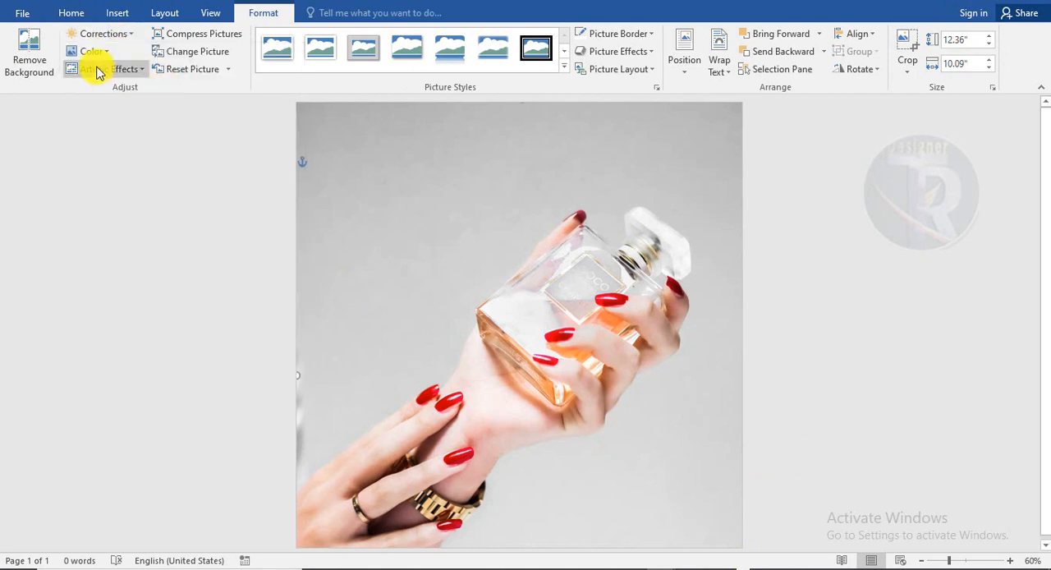
pyautogui.click(95, 52)
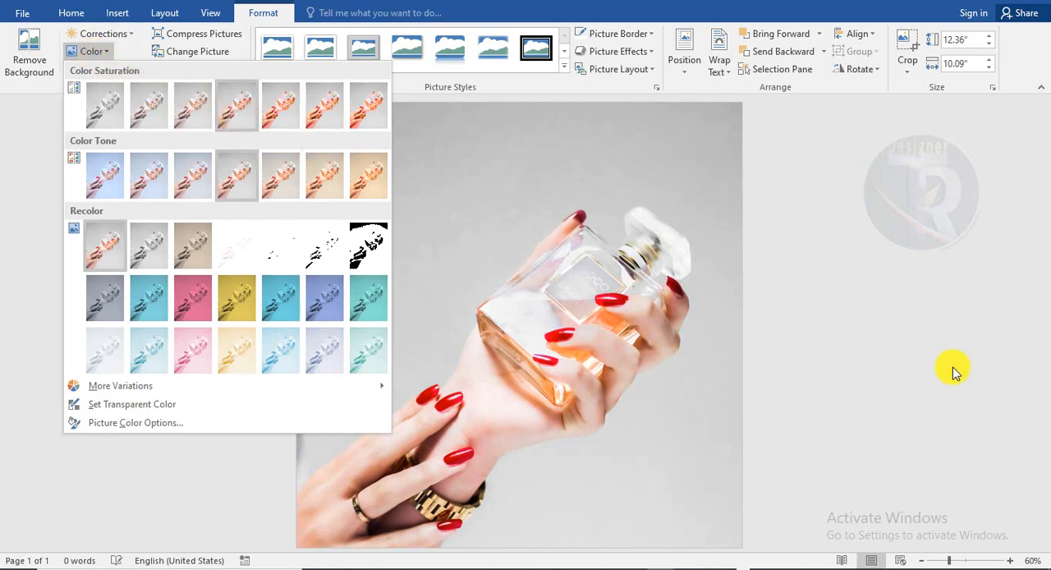
pyautogui.click(907, 344)
pyautogui.click(678, 202)
# Draw a square about 9.43 inches wide over the picture, just inside the page edges, and remove its fill
pyautogui.click(115, 14)
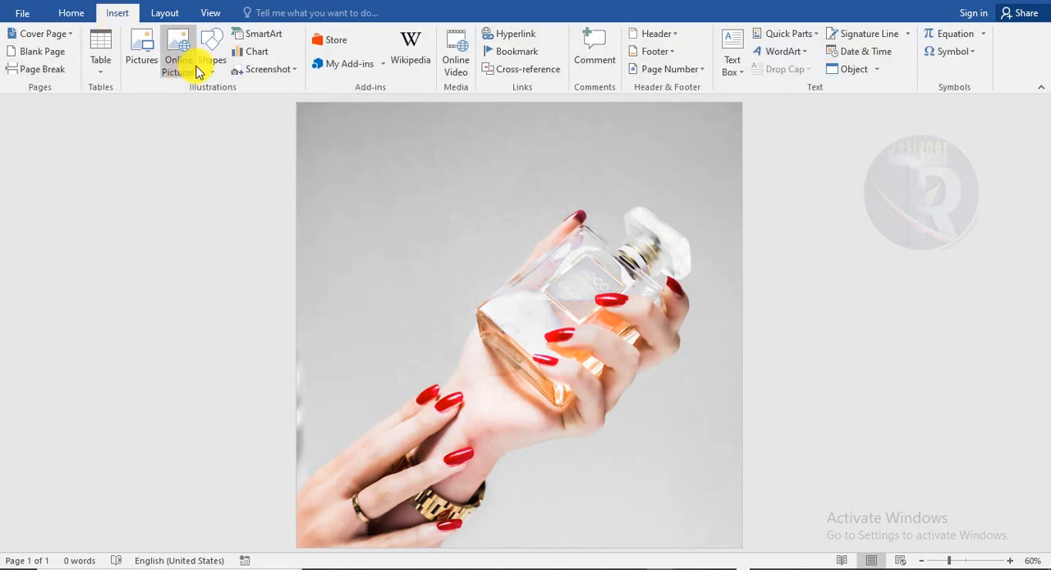
pyautogui.click(212, 61)
pyautogui.click(272, 107)
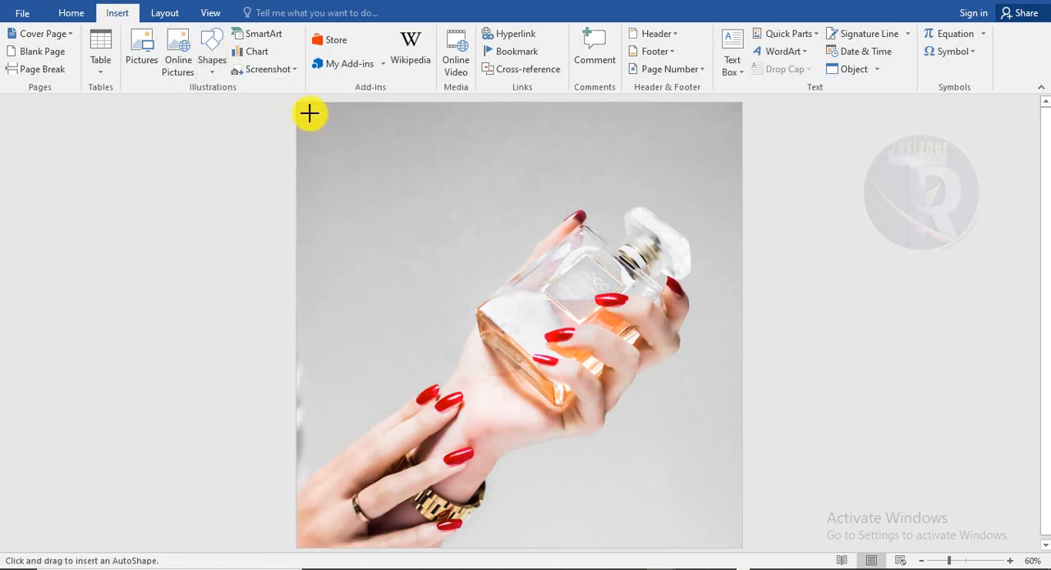
pyautogui.moveTo(309, 114)
pyautogui.mouseDown()
pyautogui.moveTo(716, 539)
pyautogui.moveTo(698, 530)
pyautogui.mouseUp()
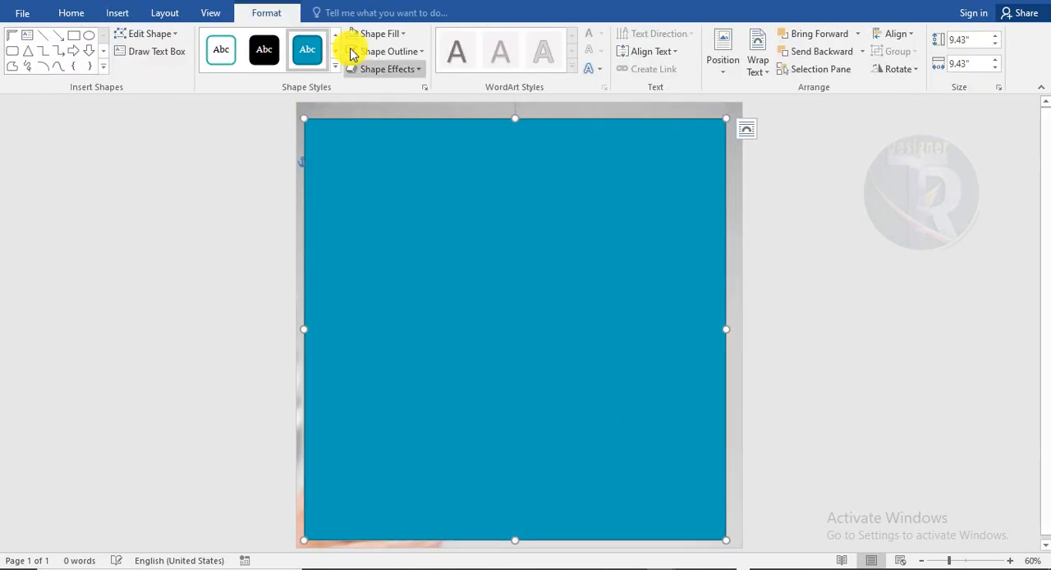
pyautogui.click(379, 54)
pyautogui.click(377, 34)
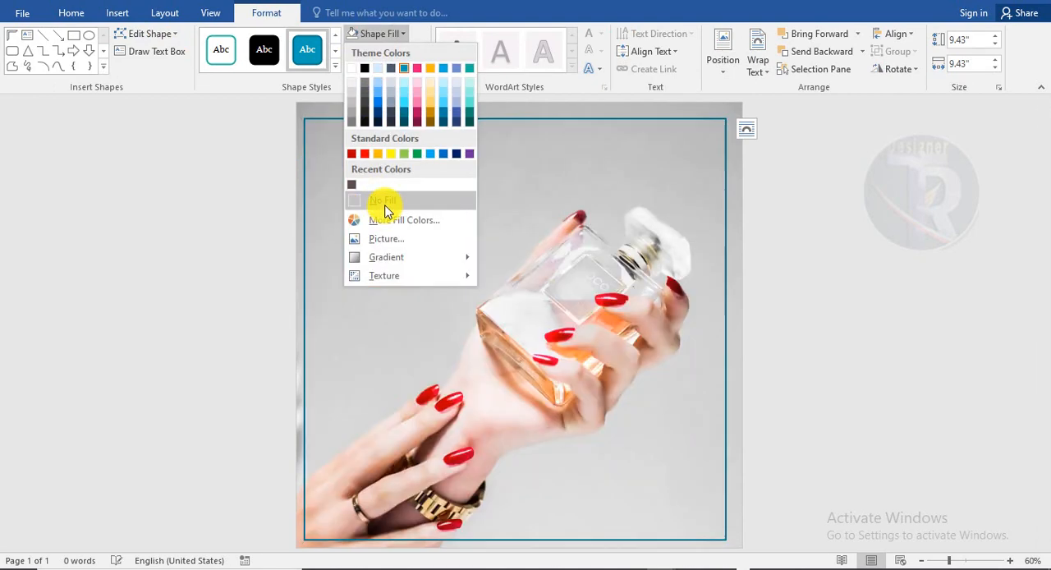
pyautogui.click(382, 201)
# Give the square a yellow 4½ pt outline and centre the frame horizontally on the page
pyautogui.click(385, 52)
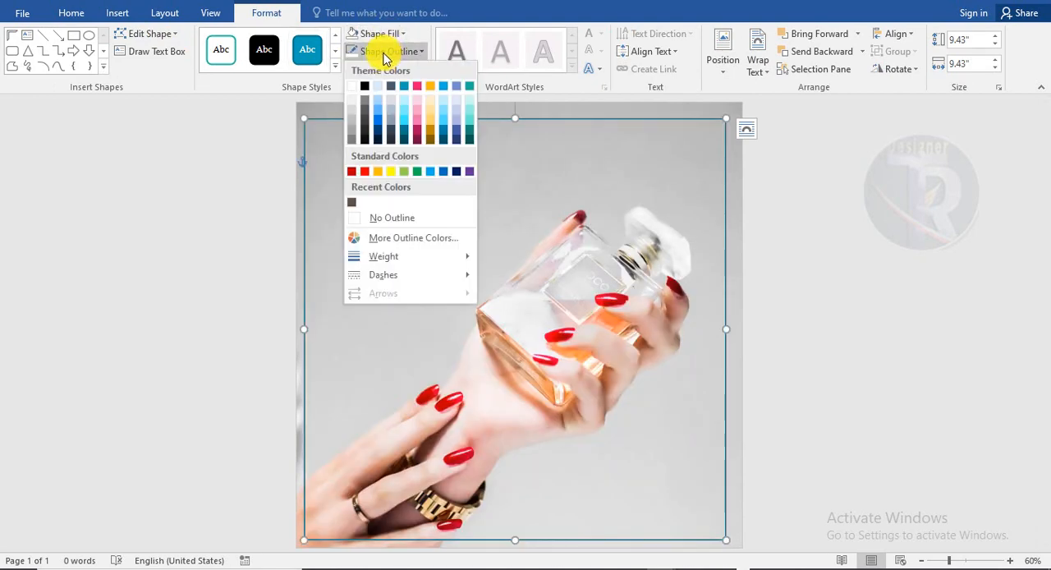
pyautogui.click(377, 171)
pyautogui.click(389, 51)
pyautogui.moveTo(413, 265)
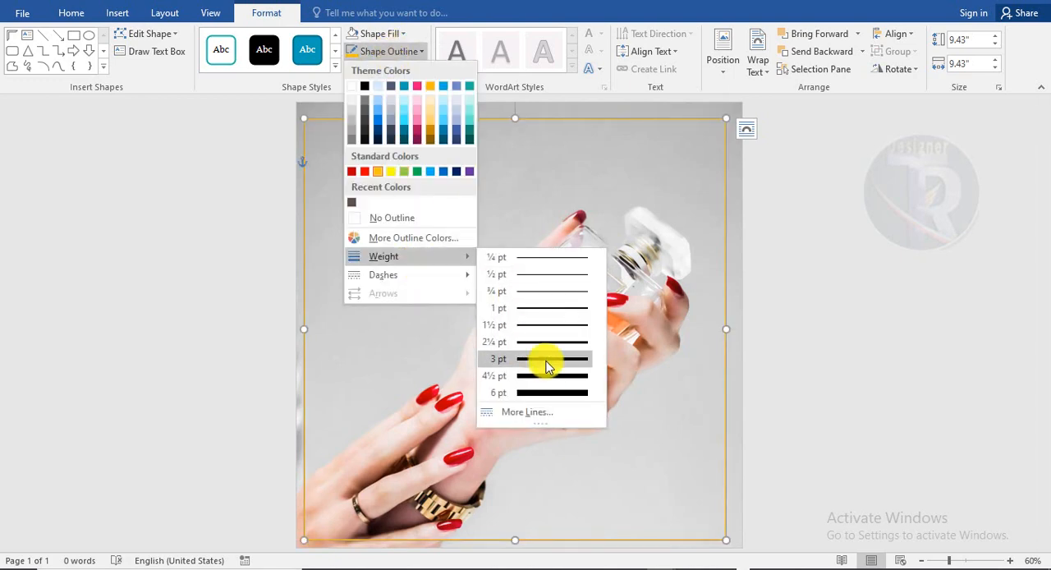
pyautogui.click(545, 376)
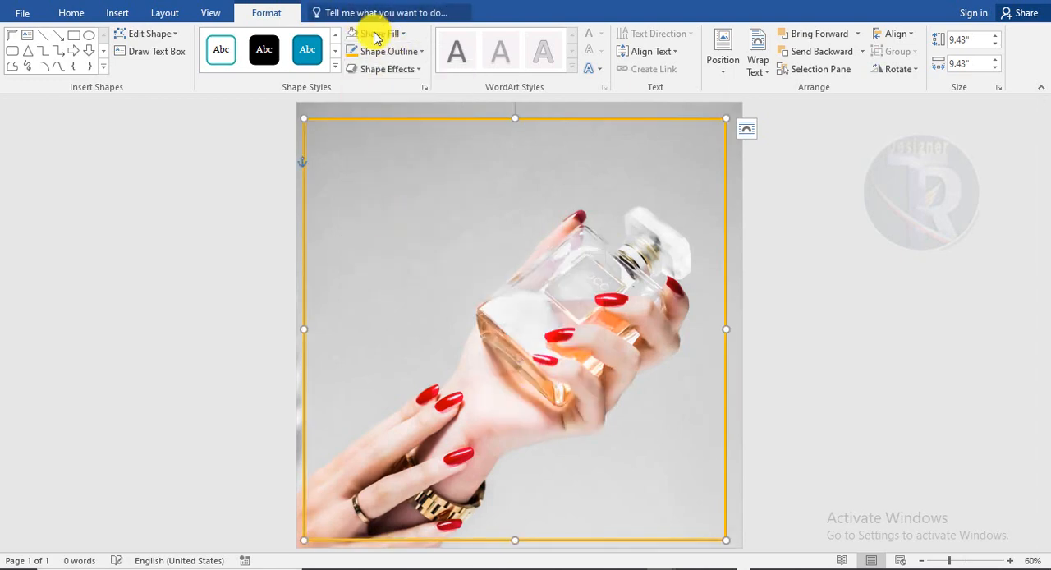
pyautogui.click(387, 51)
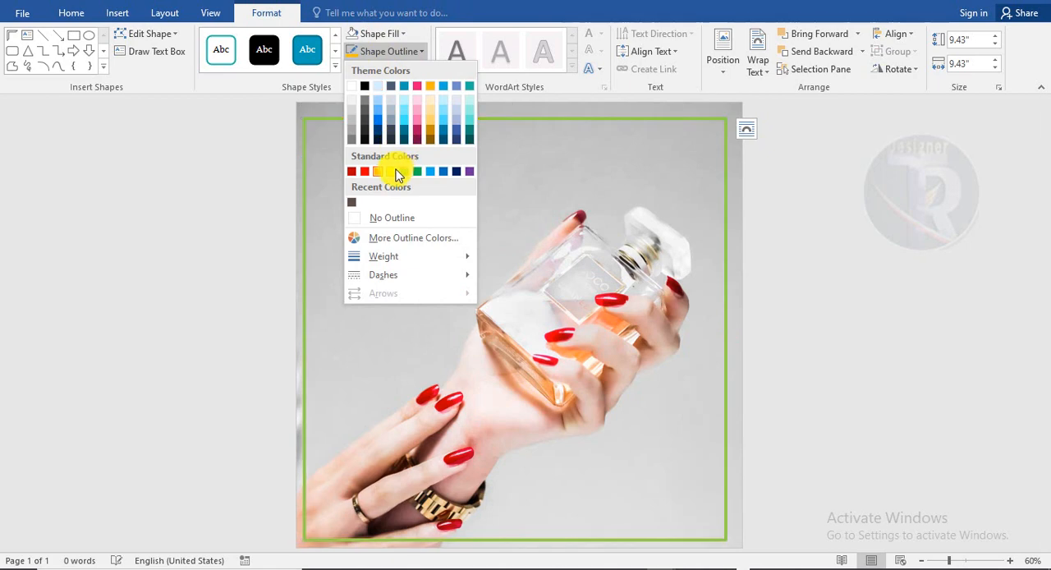
pyautogui.click(394, 171)
pyautogui.moveTo(562, 117); pyautogui.dragTo(561, 113)
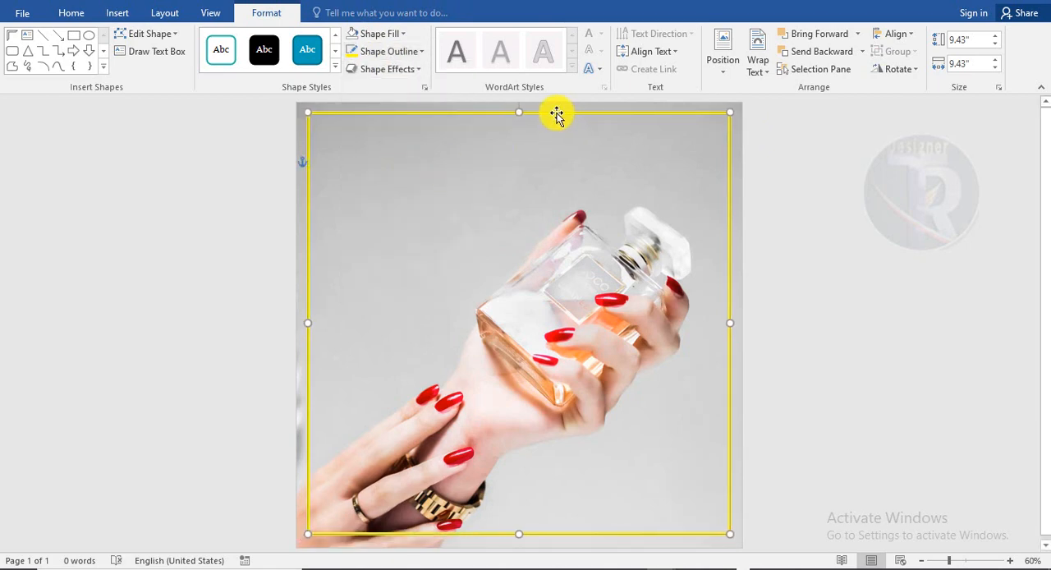
pyautogui.click(896, 326)
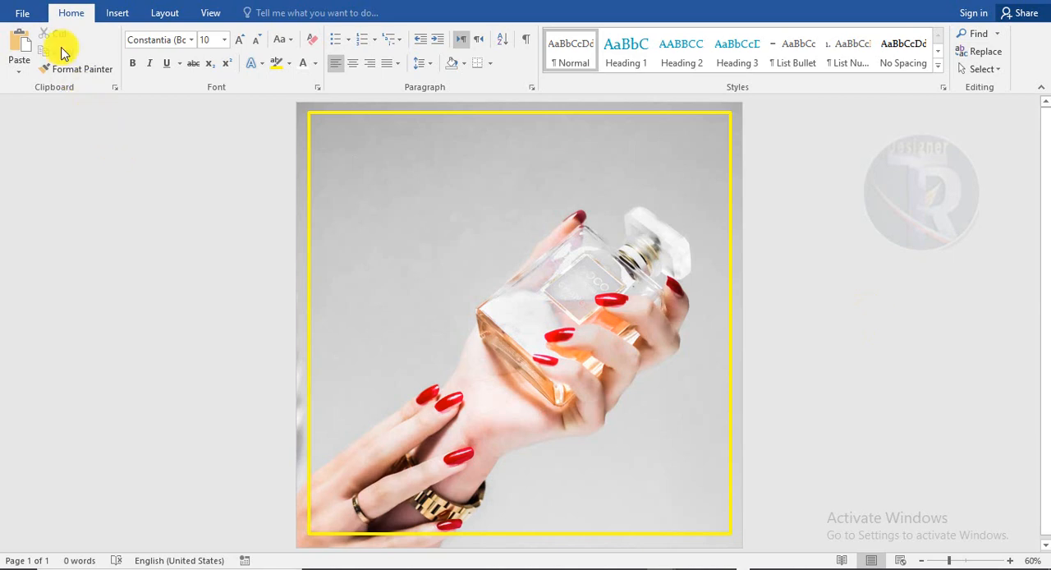
# Insert WordArt in the plain black style with the text BIG
pyautogui.click(117, 12)
pyautogui.click(784, 52)
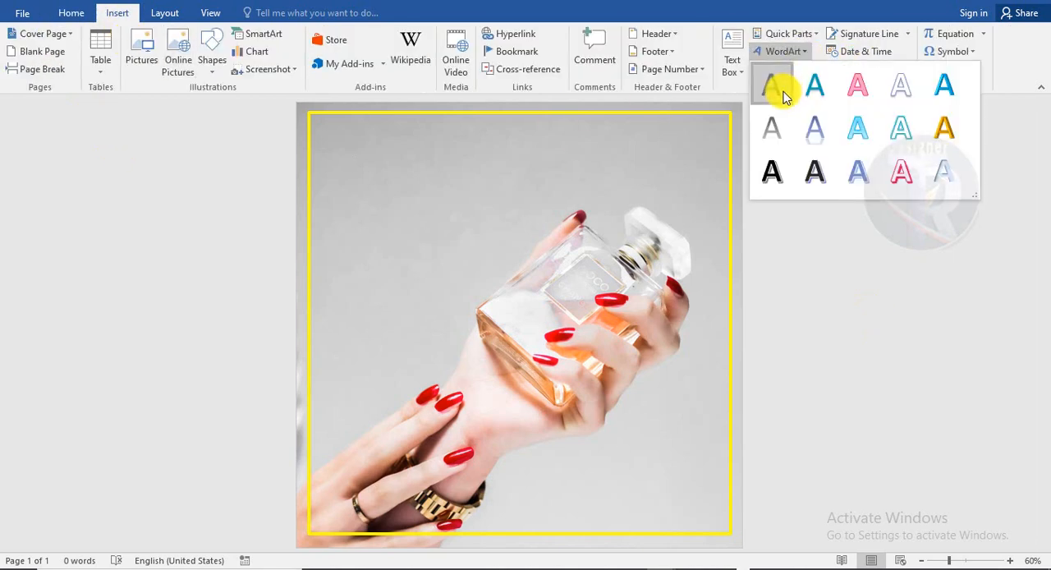
pyautogui.click(779, 87)
pyautogui.write('bi')
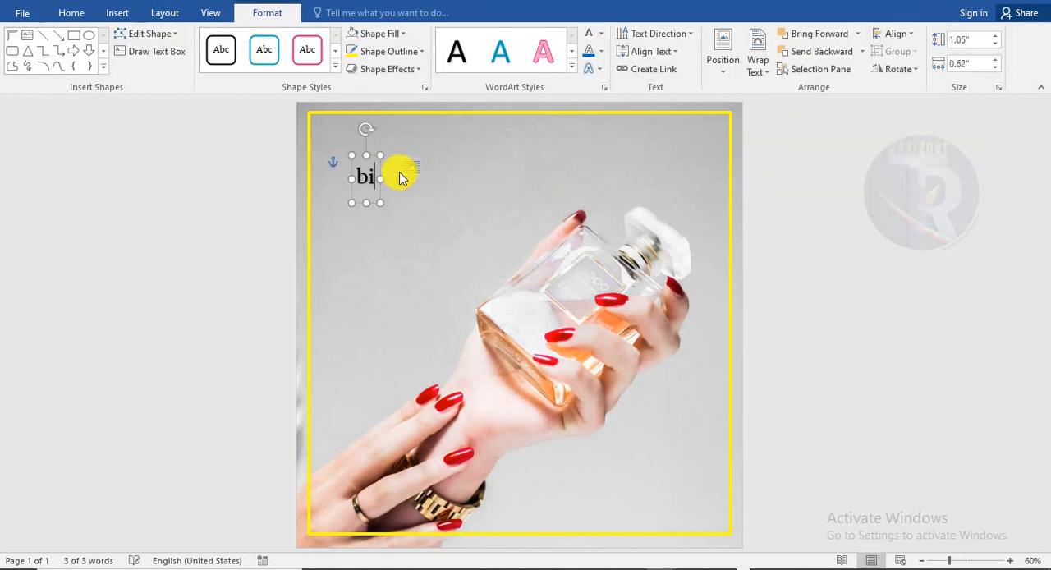
pyautogui.write('g')
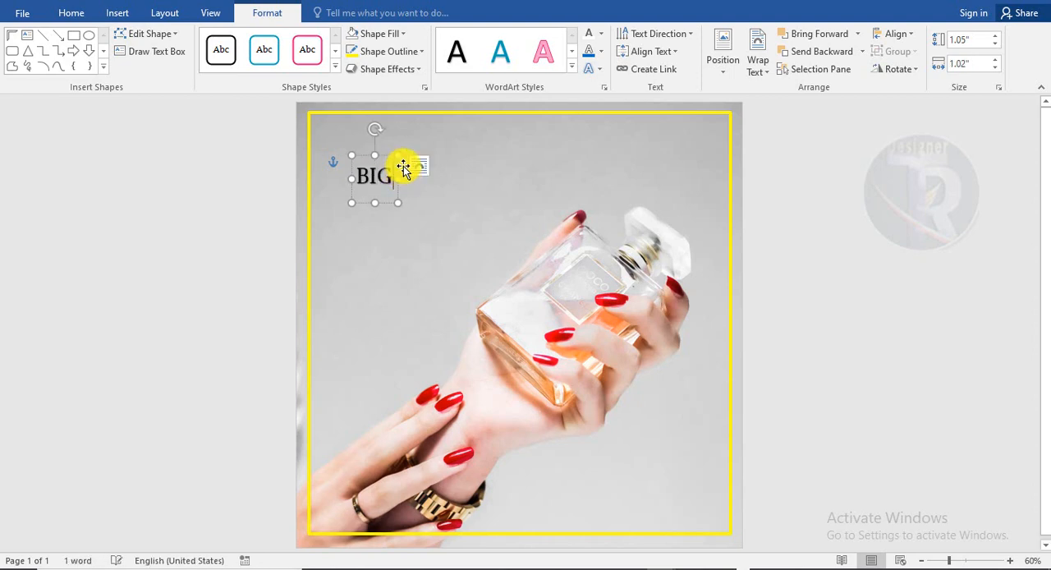
# Format the BIG text as 100 pt Arial Black and move its box up to the yellow frame's upper edge
pyautogui.click(388, 154)
pyautogui.click(67, 14)
pyautogui.click(246, 41)
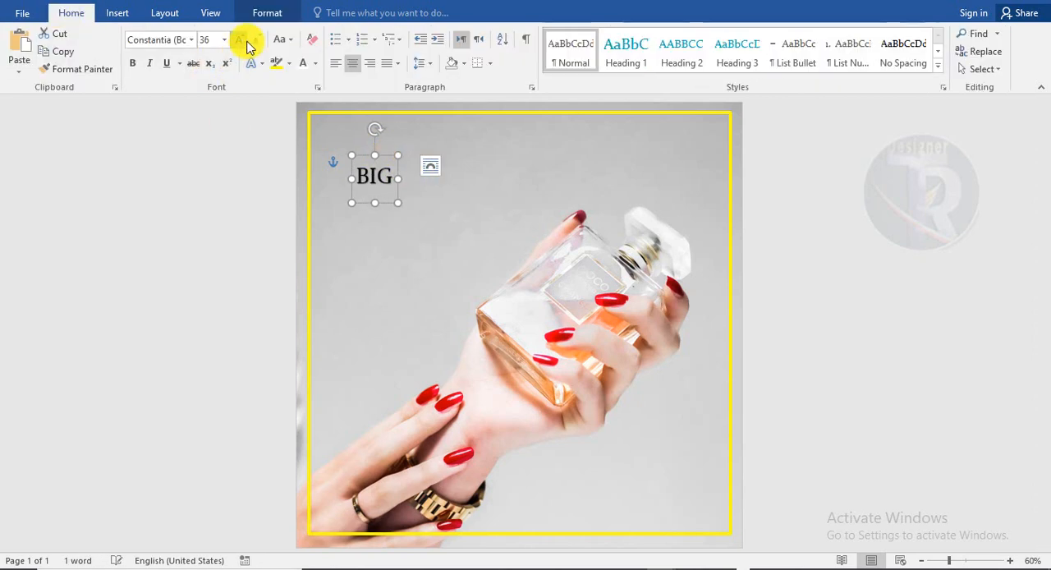
pyautogui.click(246, 41)
pyautogui.click(246, 41)
pyautogui.click(245, 41)
pyautogui.click(249, 45)
pyautogui.moveTo(436, 150); pyautogui.dragTo(436, 113)
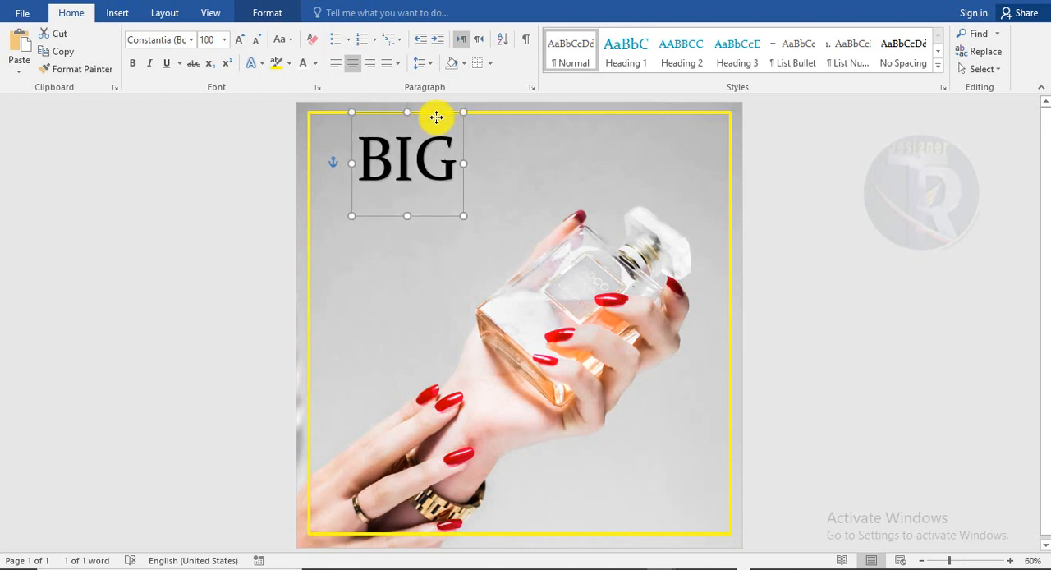
pyautogui.click(189, 41)
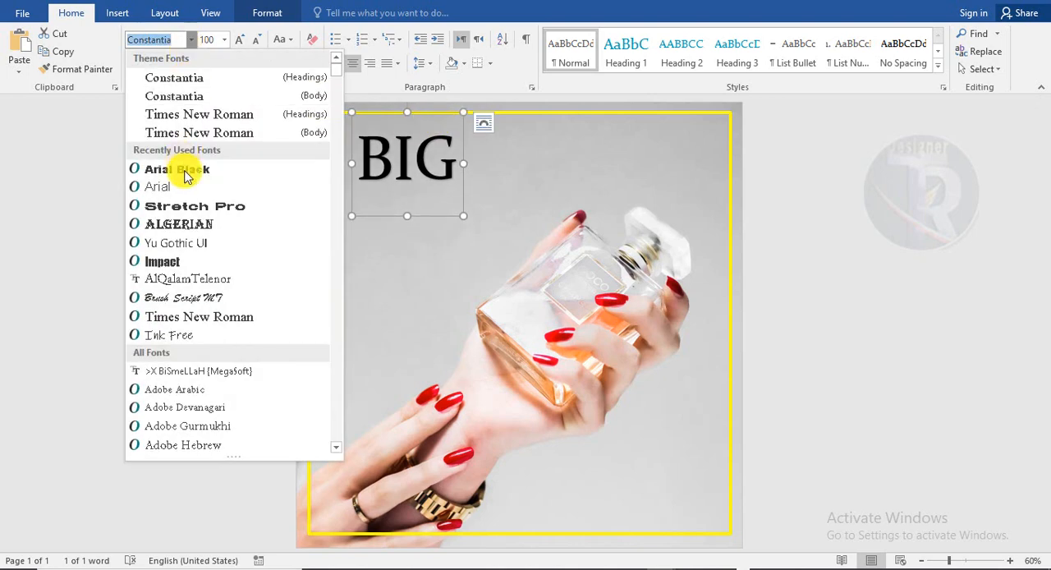
pyautogui.click(183, 171)
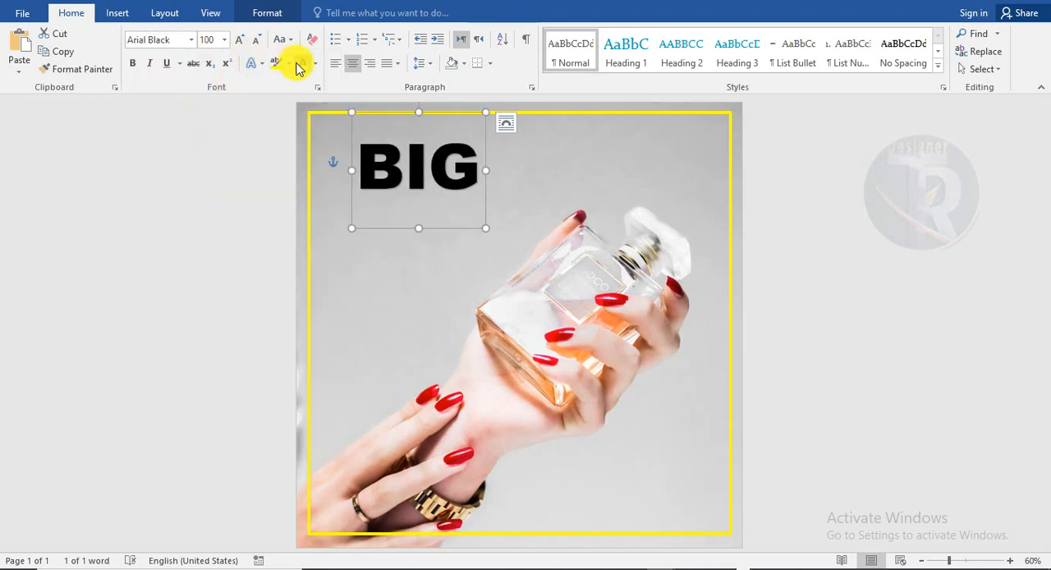
# Try white and orange as the font colour of BIG, and set it back to black
pyautogui.click(304, 66)
pyautogui.click(319, 64)
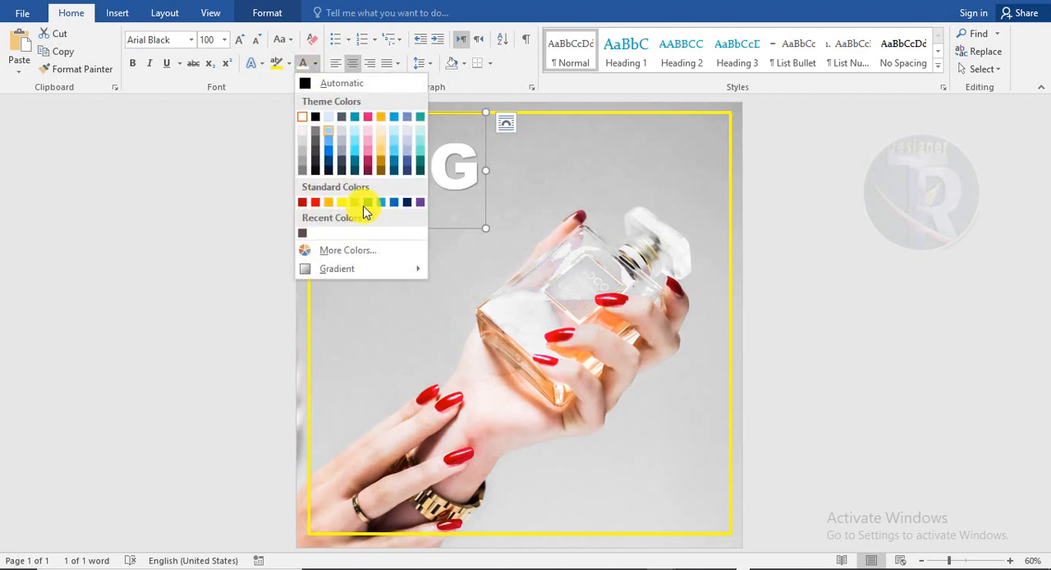
pyautogui.click(329, 203)
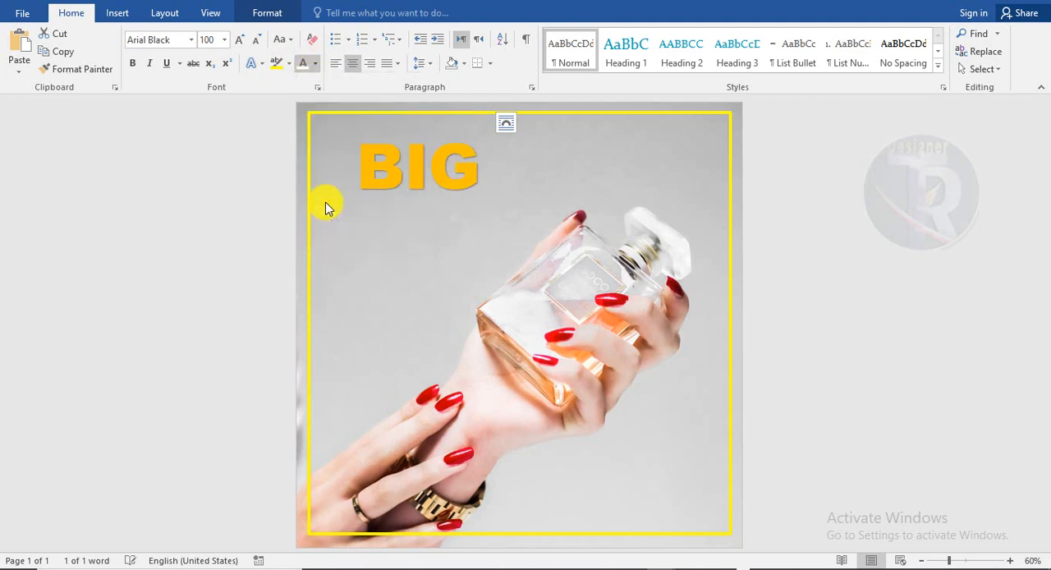
pyautogui.click(316, 68)
pyautogui.click(316, 116)
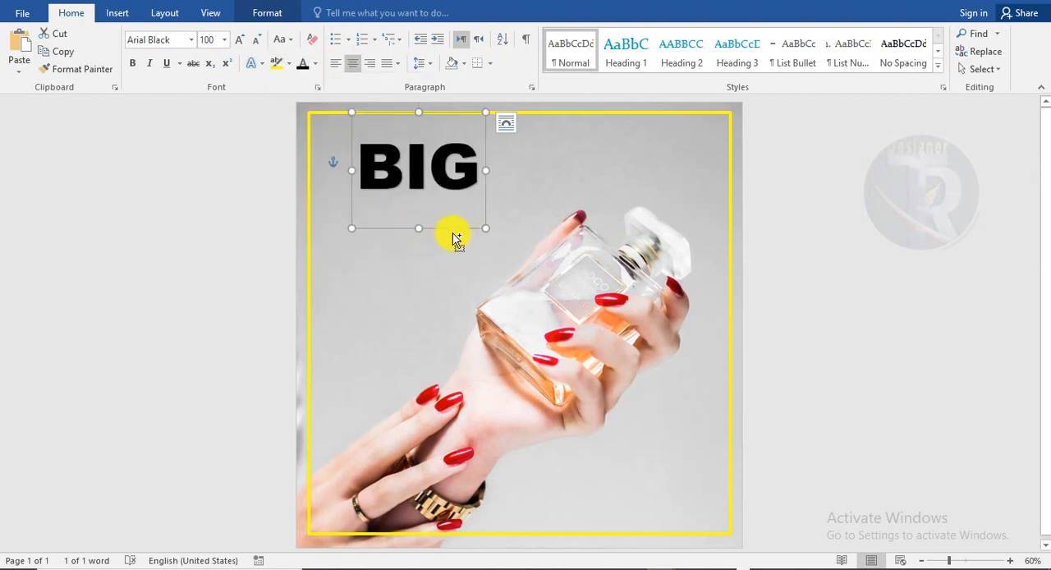
# Duplicate the BIG text just below the original and replace the copy's wording with SALE
pyautogui.moveTo(454, 234); pyautogui.dragTo(374, 263)
pyautogui.write('SALE')
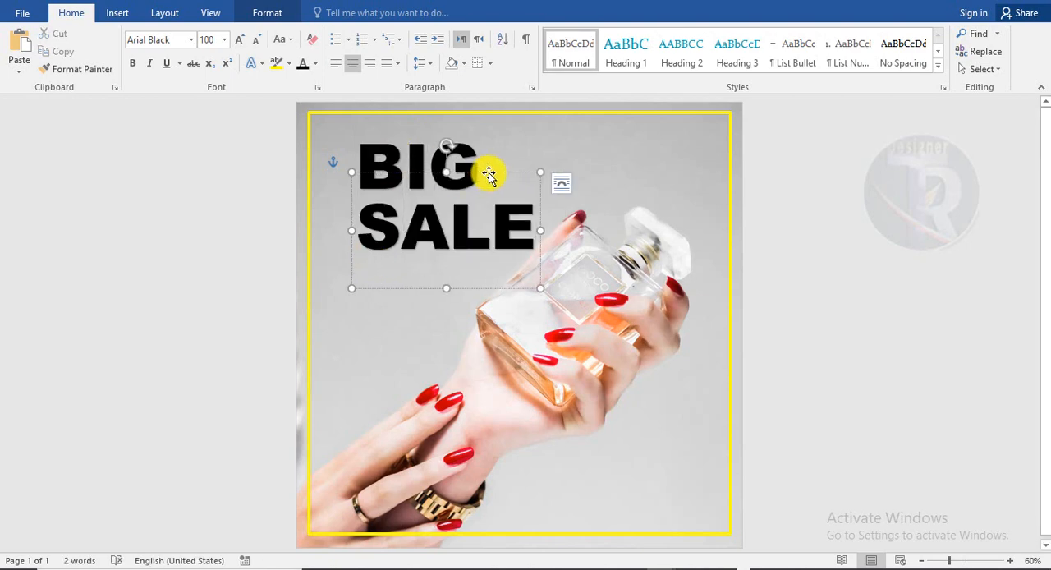
# Reposition the SALE and BIG texts so they sit stacked and aligned inside the frame's upper-left area
pyautogui.moveTo(489, 175); pyautogui.dragTo(476, 184)
pyautogui.click(453, 129)
pyautogui.moveTo(448, 117); pyautogui.dragTo(430, 134)
# Set the font colour of the letters LE in SALE to the standard yellow
pyautogui.click(505, 246)
pyautogui.moveTo(505, 246); pyautogui.dragTo(434, 251)
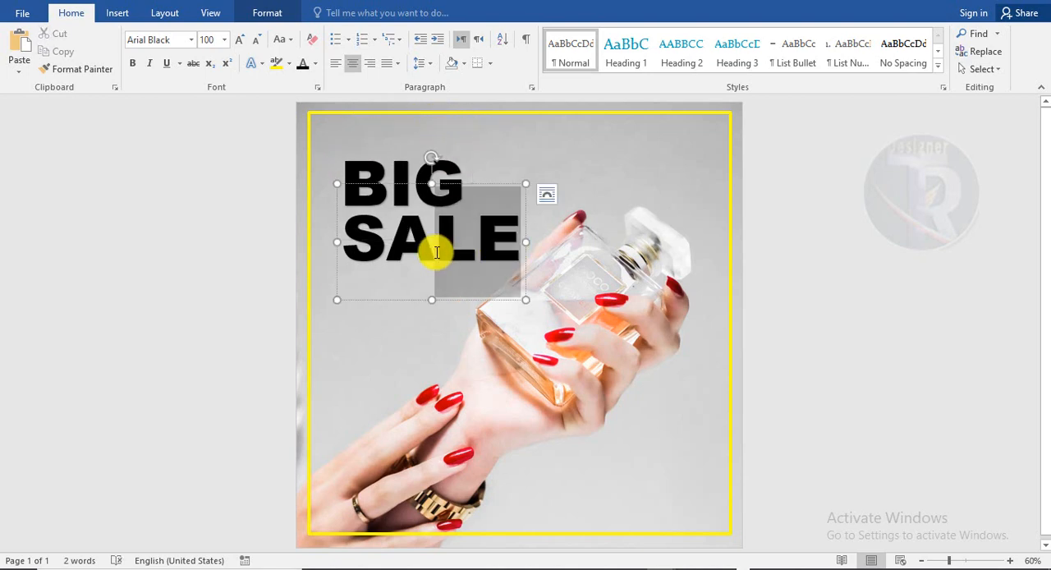
pyautogui.click(314, 64)
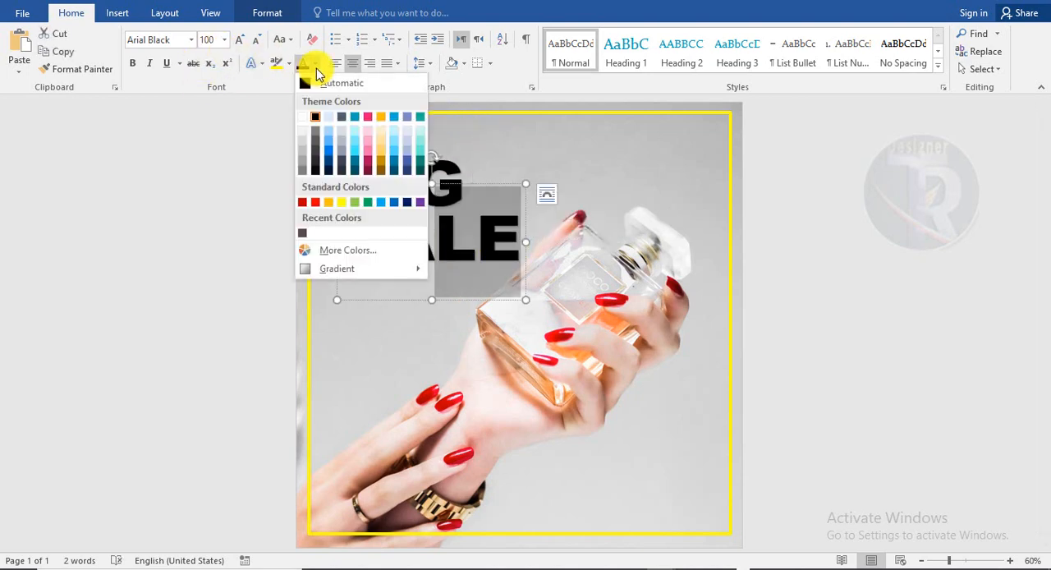
pyautogui.click(346, 201)
pyautogui.click(763, 342)
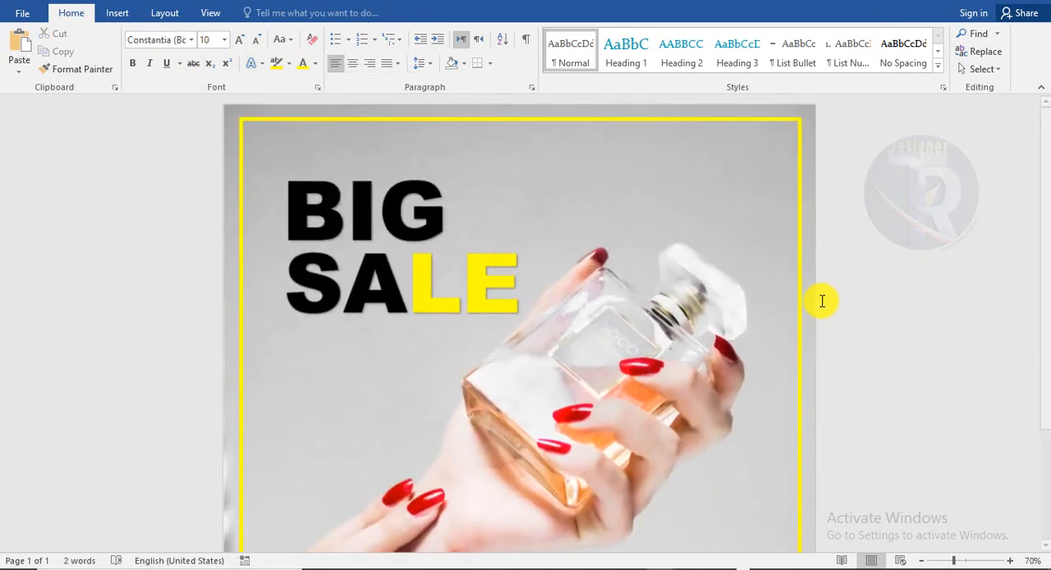
# Draw a rounded rectangle about 0.6" high and 2.19" wide inside the yellow frame's upper-right corner
pyautogui.click(118, 13)
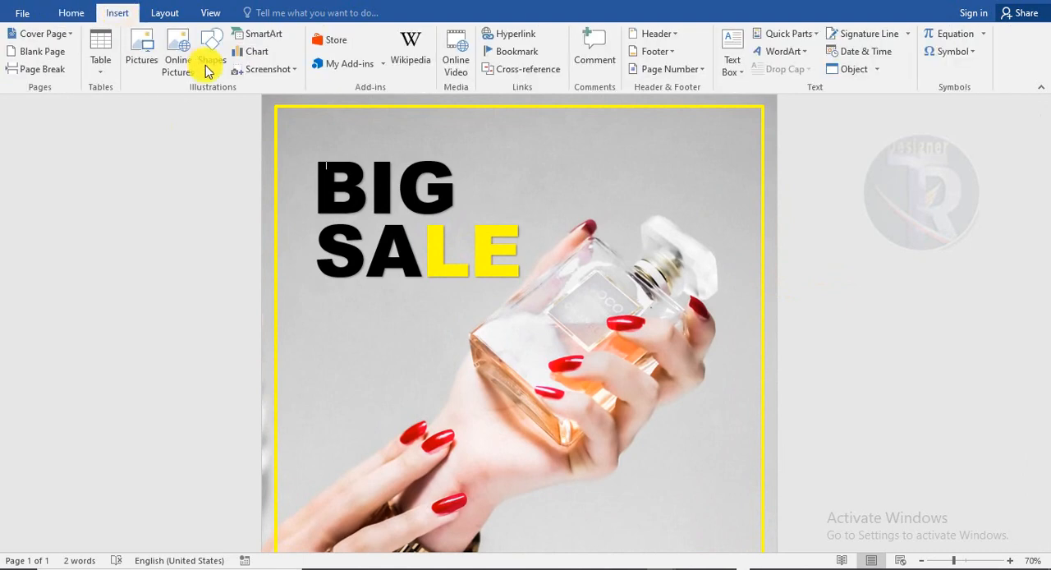
pyautogui.click(211, 64)
pyautogui.click(296, 112)
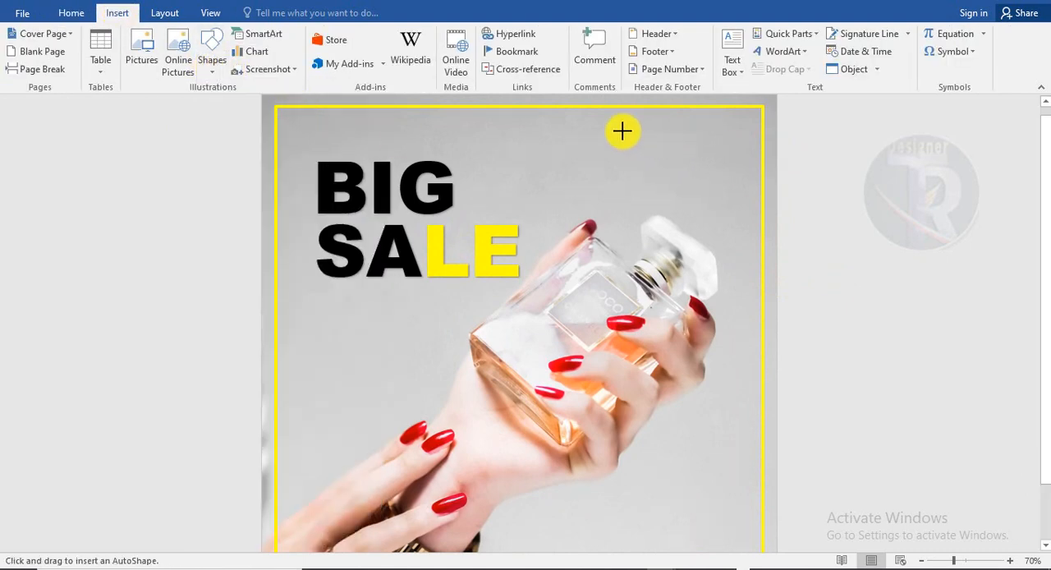
pyautogui.moveTo(609, 121)
pyautogui.mouseDown()
pyautogui.moveTo(668, 153)
pyautogui.moveTo(730, 161)
pyautogui.mouseUp()
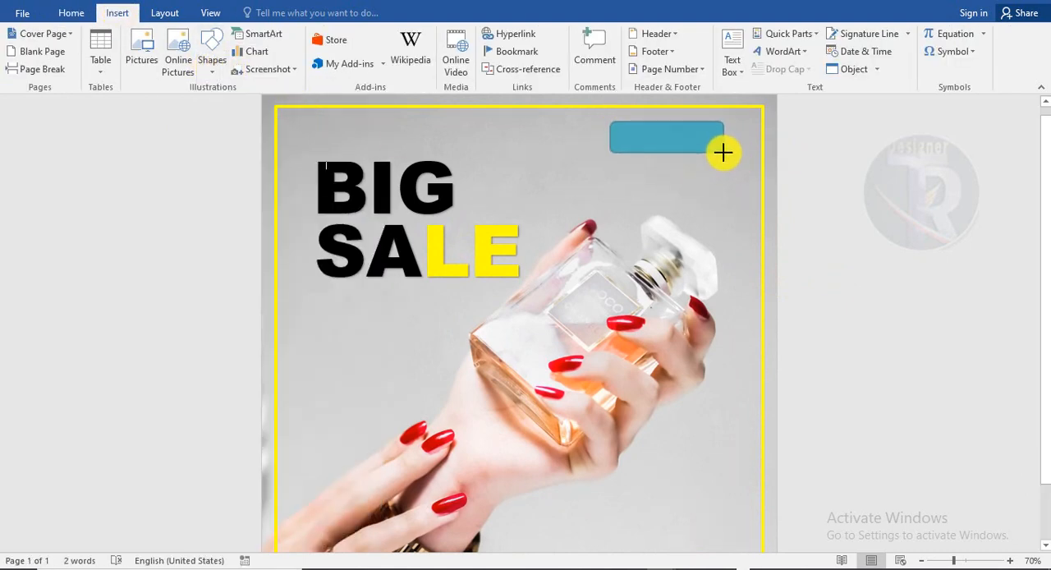
# Remove the rounded rectangle's fill and give it a black outline
pyautogui.click(394, 50)
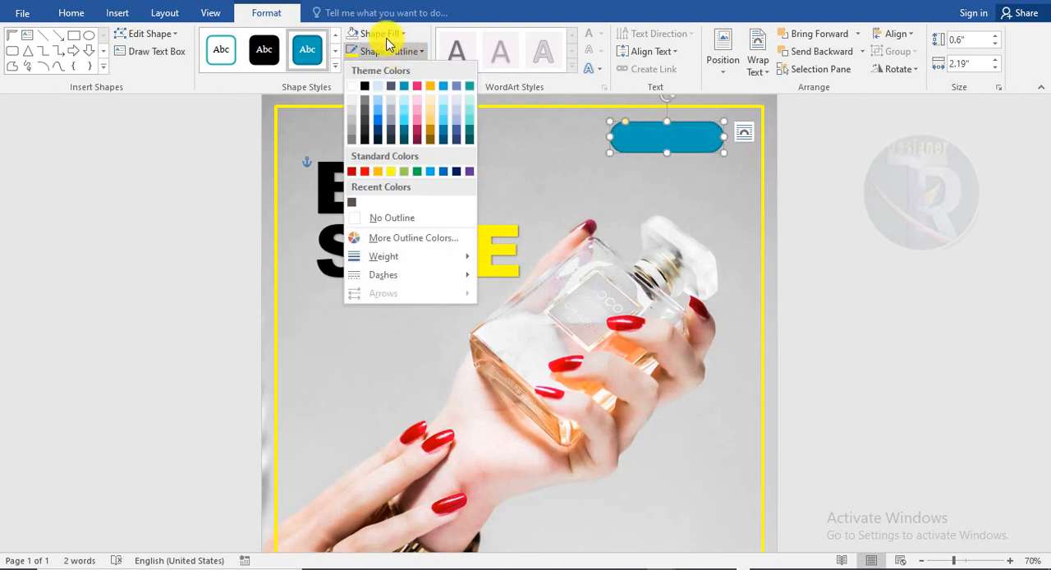
pyautogui.click(382, 34)
pyautogui.click(394, 204)
pyautogui.click(381, 53)
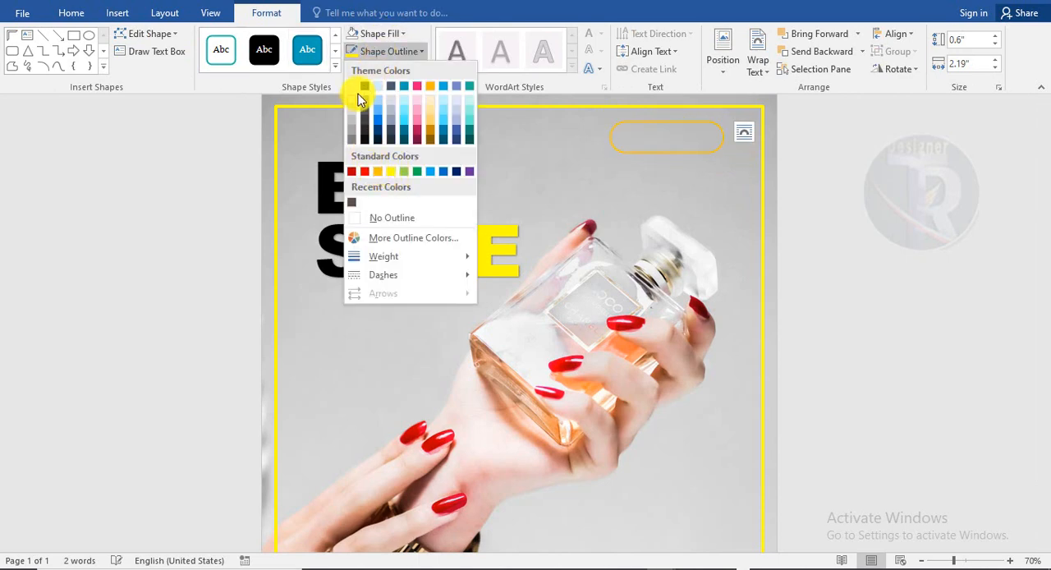
pyautogui.click(365, 88)
pyautogui.click(886, 246)
# Duplicate the BIG text beneath the rounded rectangle, replace the copy's wording with LOGO and shift it back onto the page
pyautogui.click(408, 142)
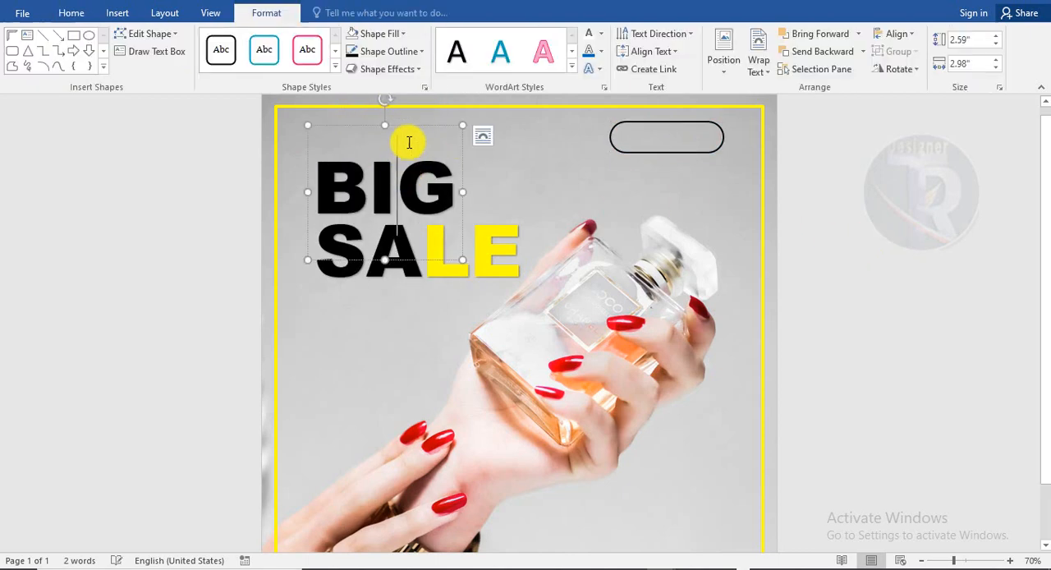
pyautogui.moveTo(412, 125); pyautogui.dragTo(622, 147)
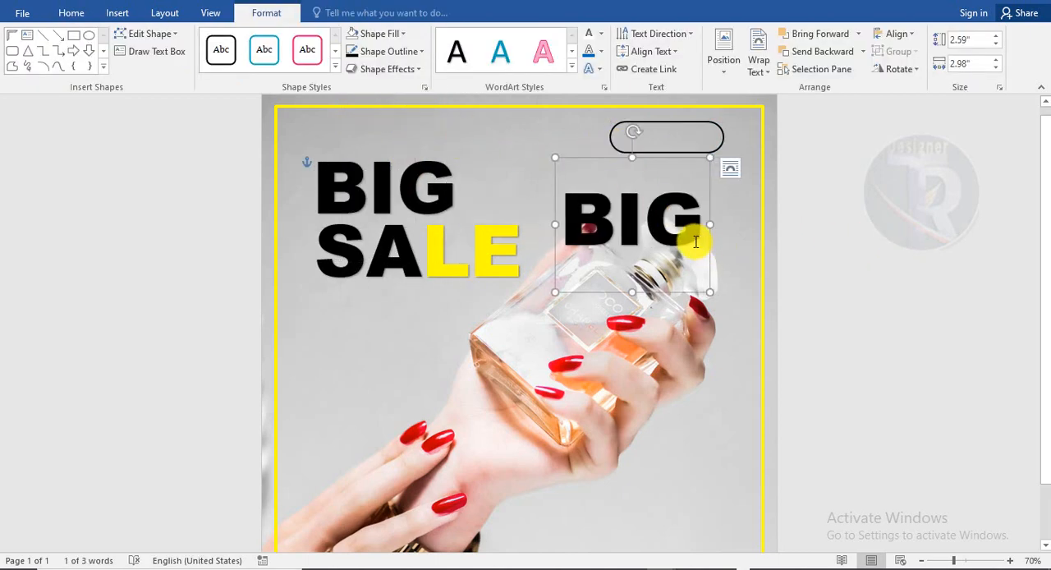
pyautogui.moveTo(698, 240); pyautogui.dragTo(565, 248)
pyautogui.write('LOGO')
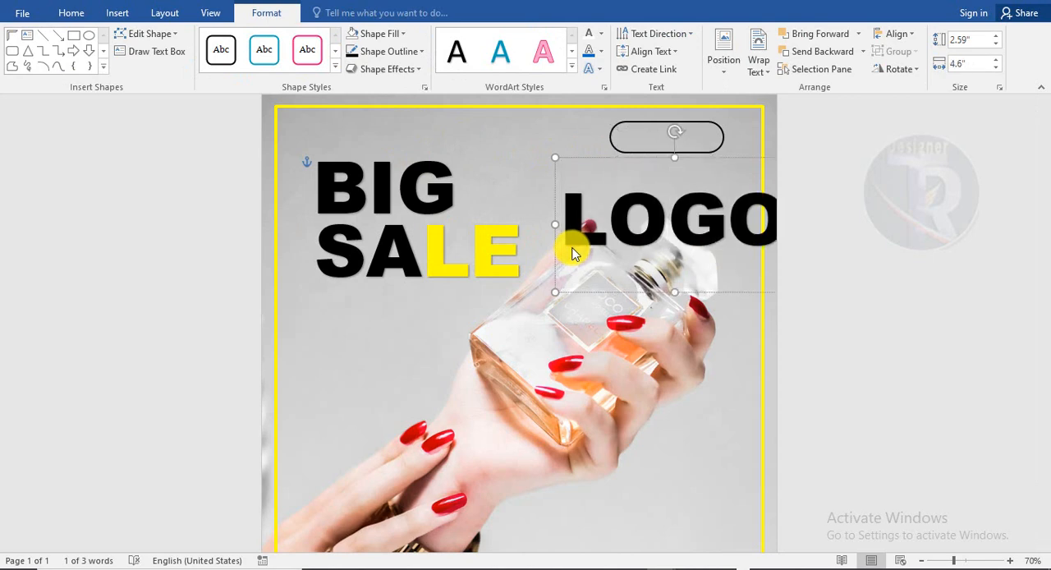
pyautogui.moveTo(618, 162); pyautogui.dragTo(574, 158)
# Reduce the LOGO text to 28 pt and centre it inside the rounded outline
pyautogui.click(71, 13)
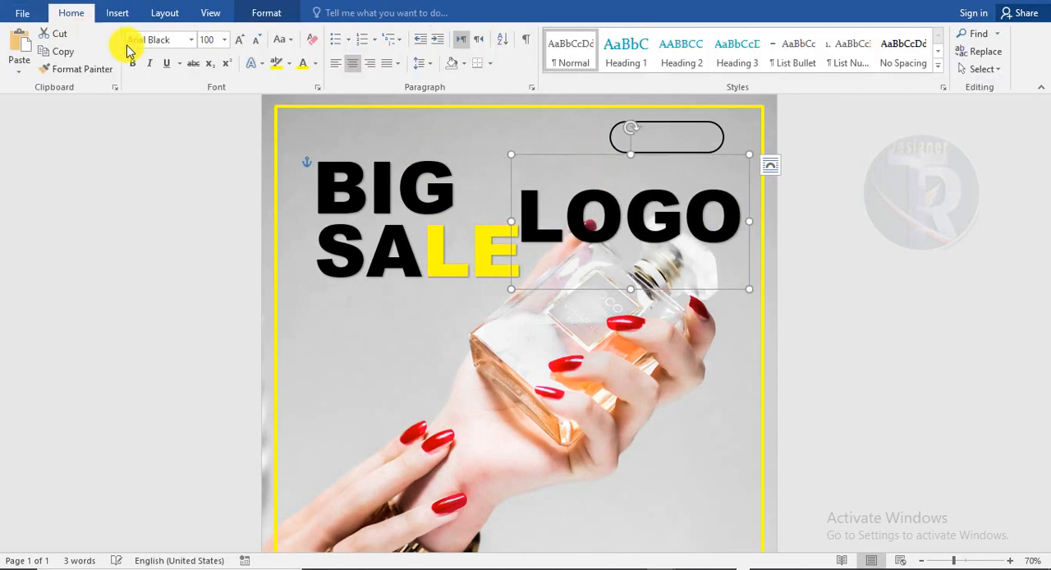
pyautogui.click(255, 41)
pyautogui.click(255, 41)
pyautogui.click(256, 41)
pyautogui.click(255, 41)
pyautogui.click(255, 41)
pyautogui.click(255, 42)
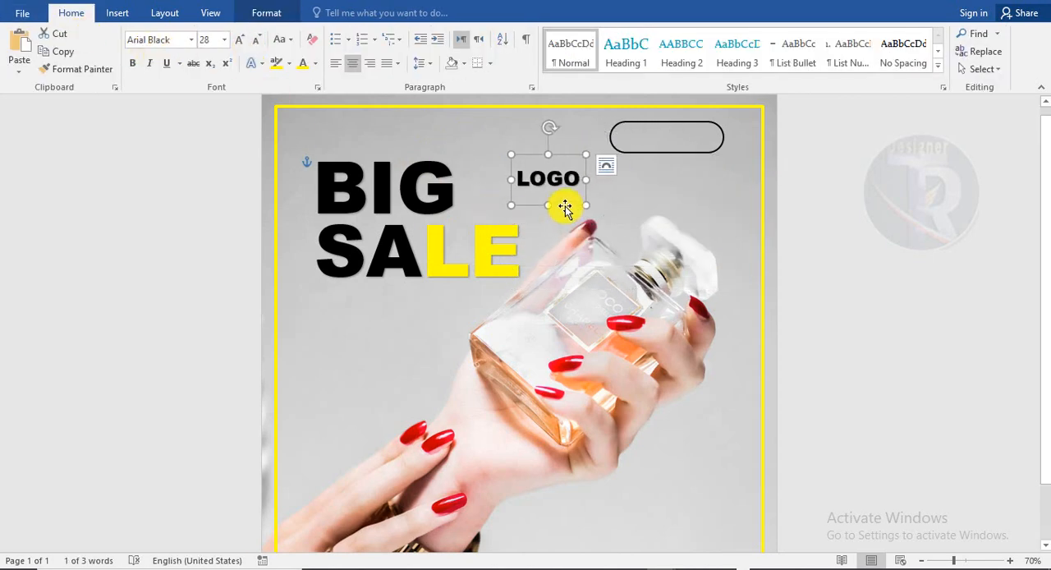
pyautogui.moveTo(565, 208); pyautogui.dragTo(684, 164)
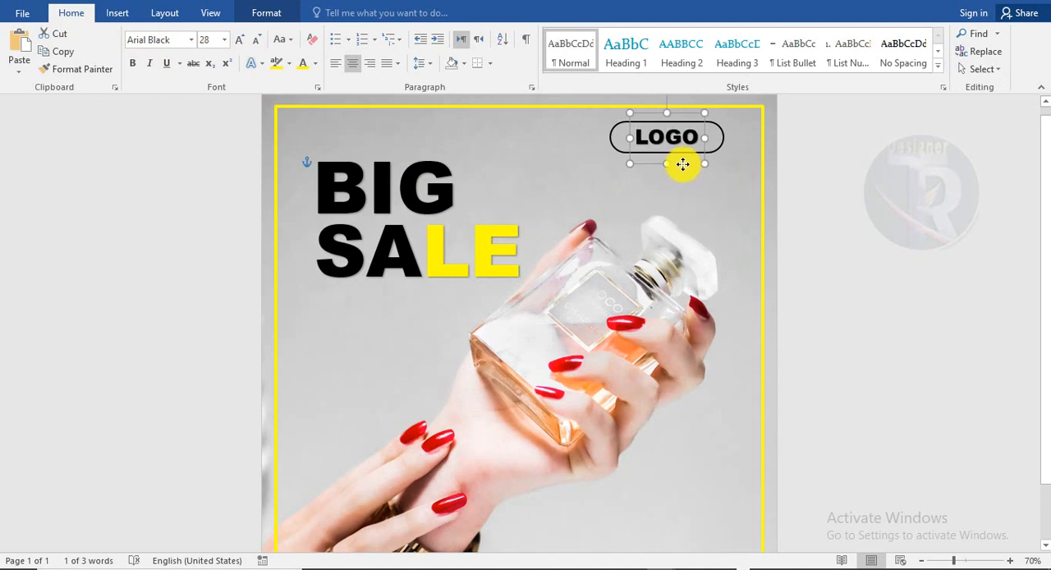
pyautogui.click(687, 181)
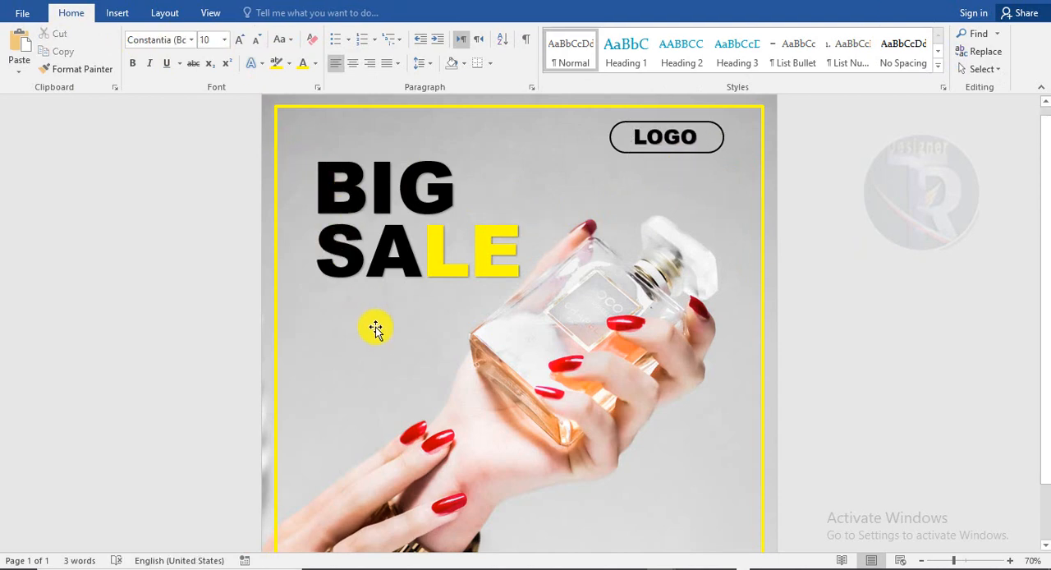
# Insert a text box about 1.45" by 2.69" below SALE and fill it with placeholder text generated by =lorem(1)
pyautogui.click(117, 12)
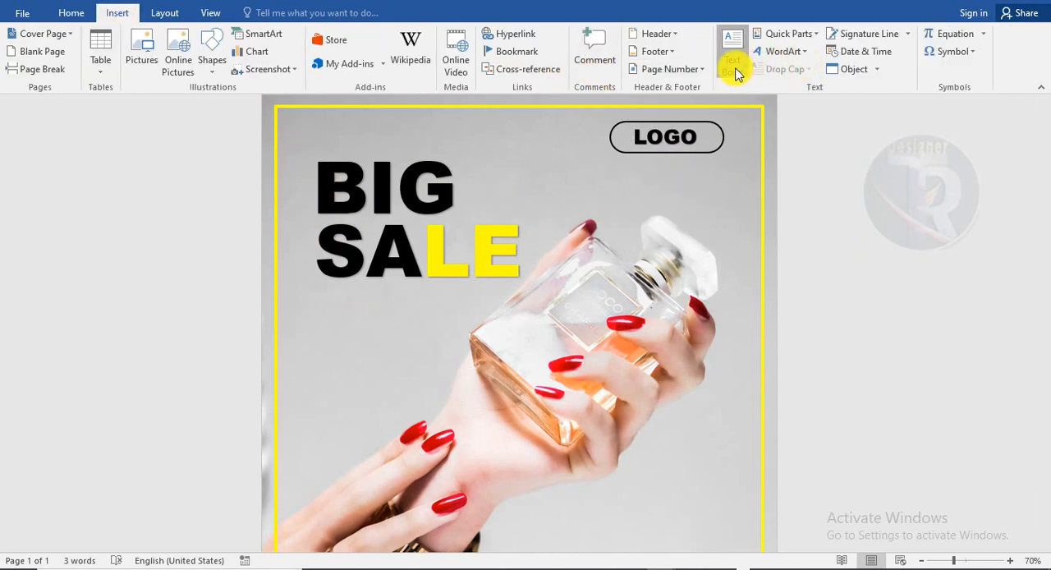
pyautogui.click(736, 73)
pyautogui.click(756, 396)
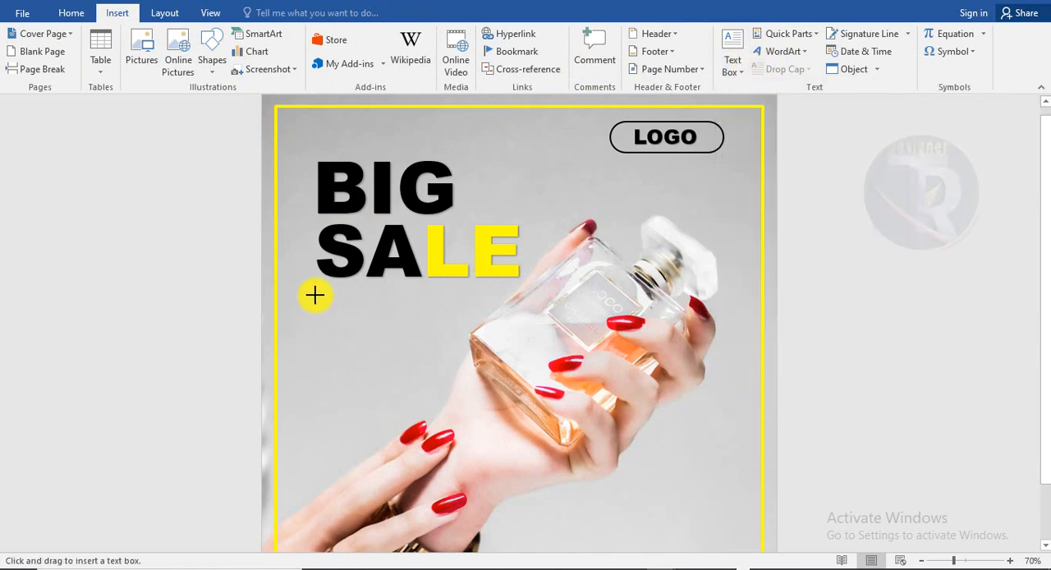
pyautogui.moveTo(315, 295)
pyautogui.mouseDown()
pyautogui.moveTo(457, 339)
pyautogui.moveTo(453, 369)
pyautogui.mouseUp()
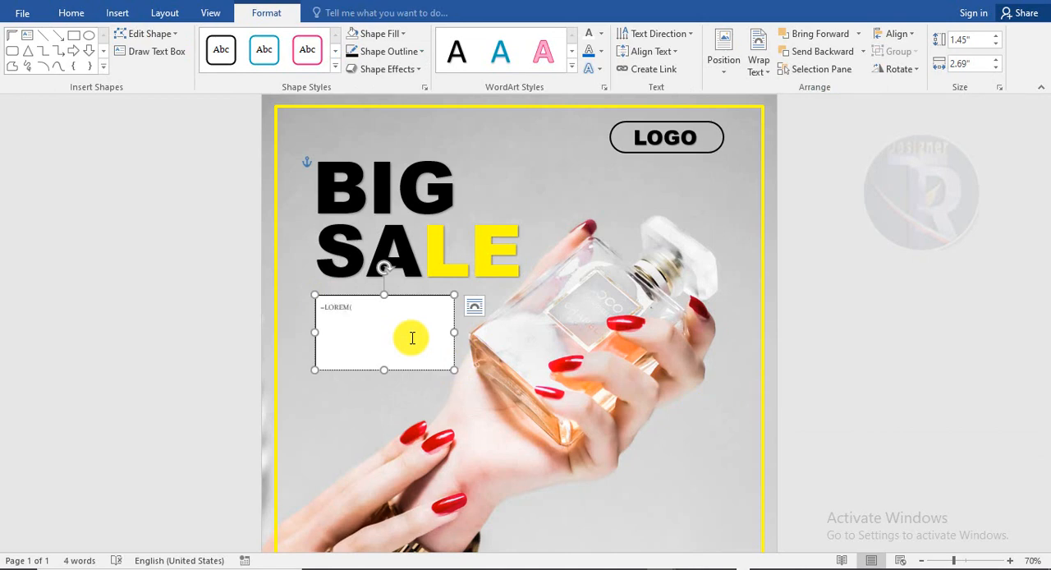
pyautogui.write('=lorem(1)')
pyautogui.press('Return')
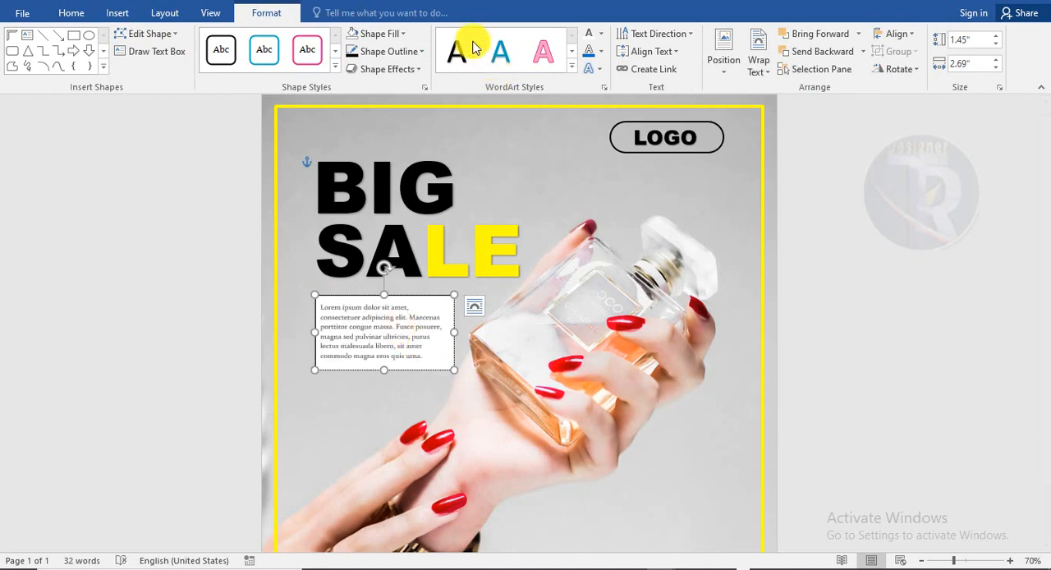
# Remove the fill and the outline of the lorem ipsum text box
pyautogui.click(394, 32)
pyautogui.click(386, 201)
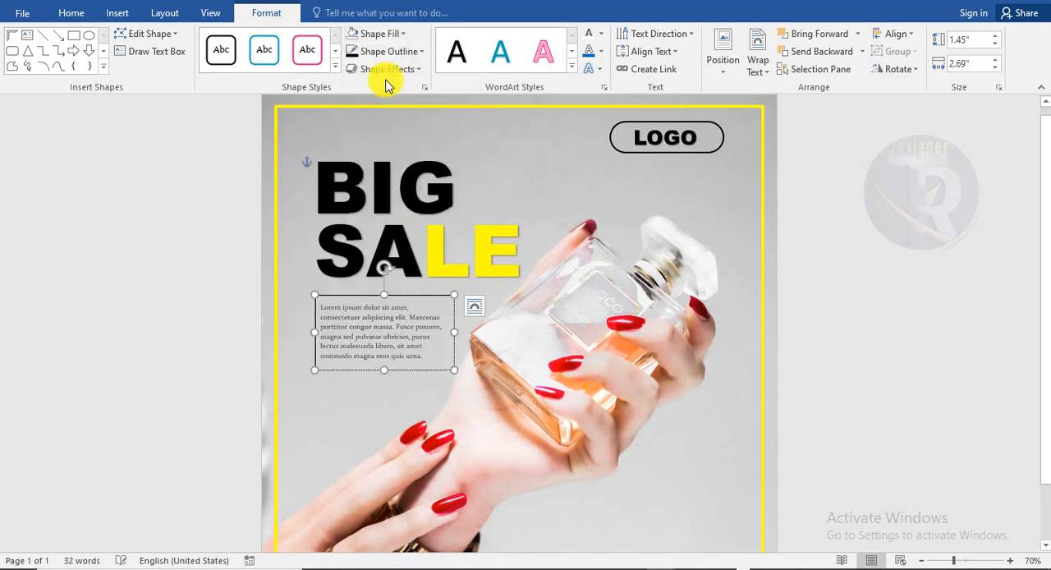
pyautogui.click(387, 51)
pyautogui.click(386, 218)
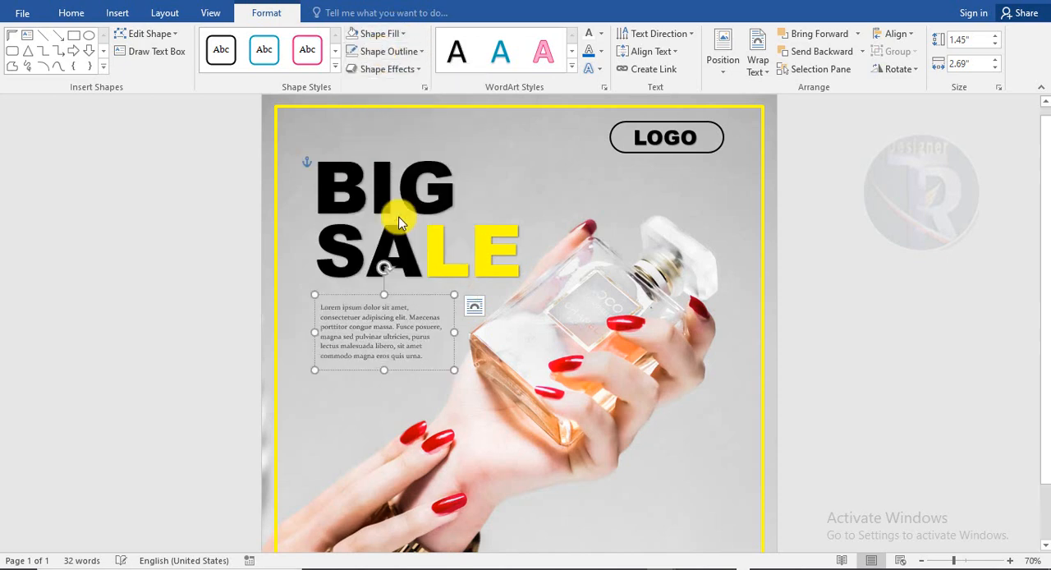
# Set the font colour of the whole lorem ipsum paragraph to black
pyautogui.click(75, 14)
pyautogui.click(314, 63)
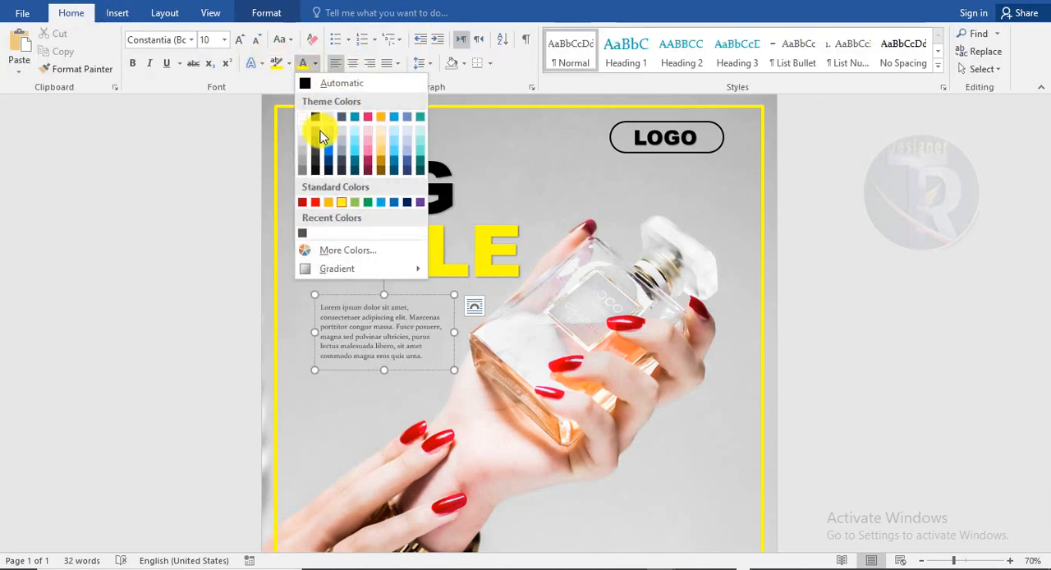
pyautogui.click(306, 121)
pyautogui.hotkey('ctrl', 'a')
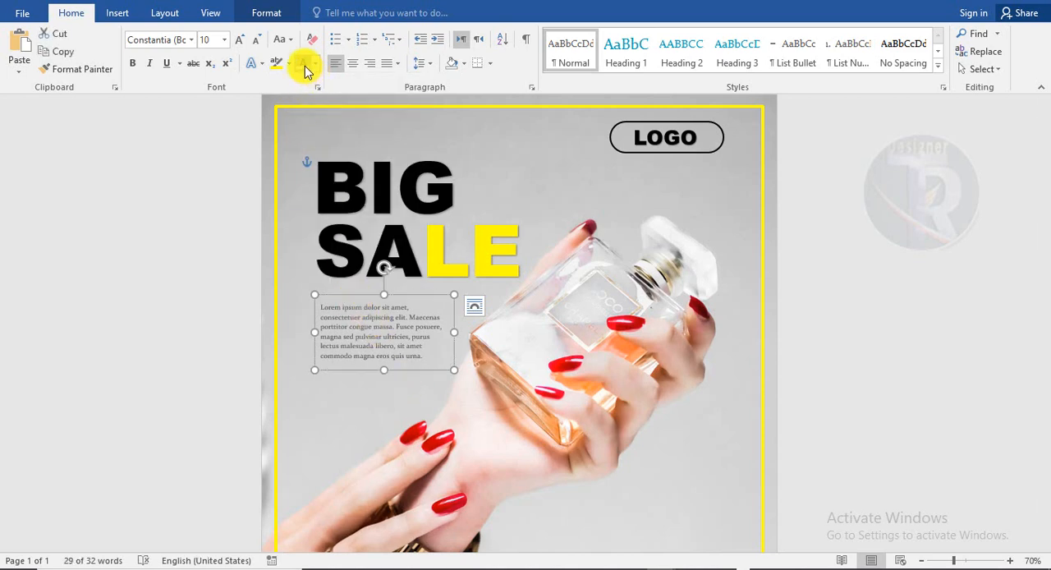
pyautogui.click(302, 64)
pyautogui.click(315, 64)
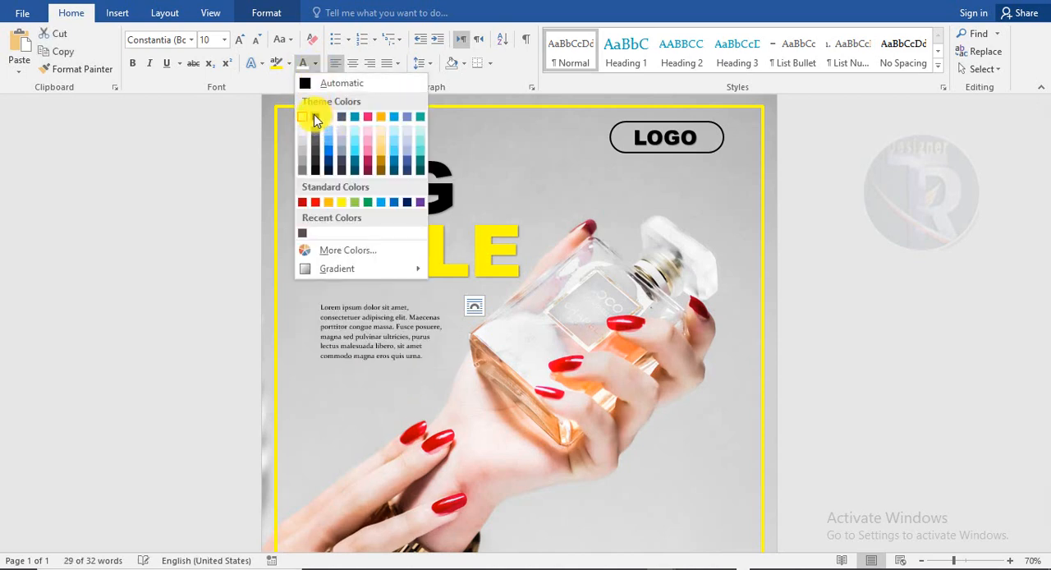
pyautogui.click(312, 116)
# Enlarge the lorem ipsum text box and move it up directly beneath SALE
pyautogui.moveTo(388, 392); pyautogui.dragTo(385, 411)
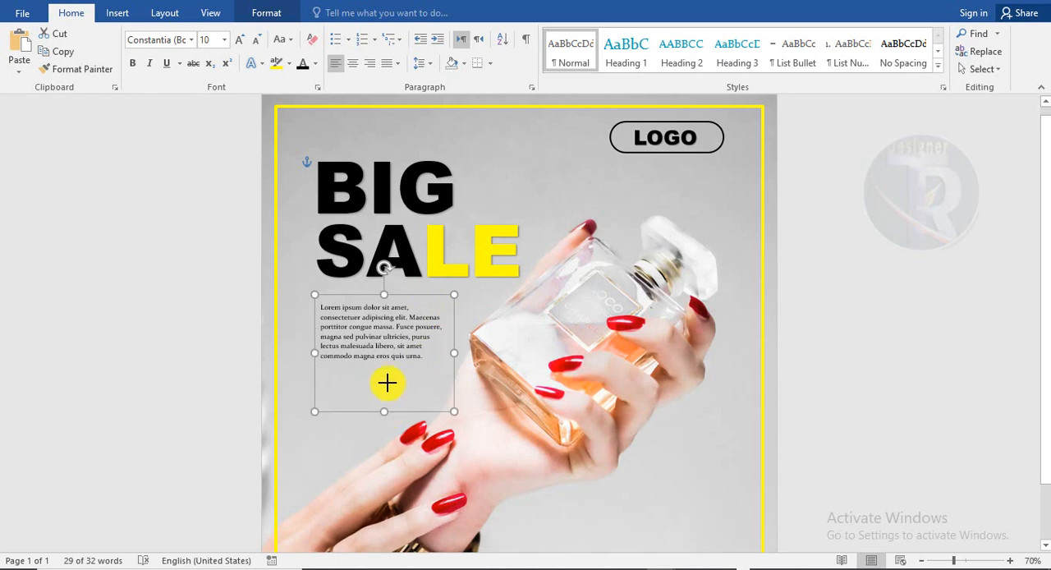
pyautogui.moveTo(454, 338); pyautogui.dragTo(493, 337)
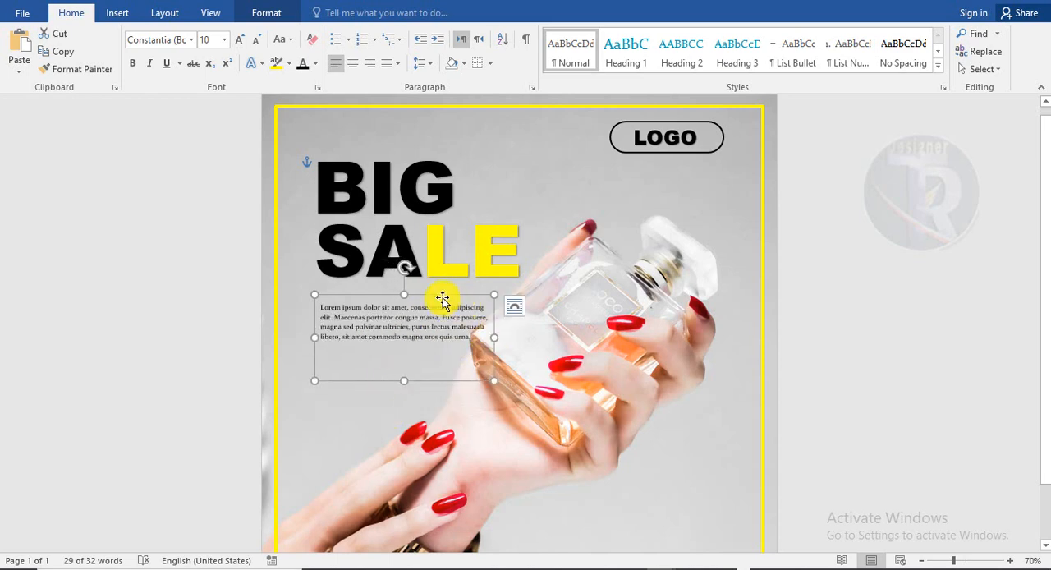
pyautogui.moveTo(443, 301); pyautogui.dragTo(439, 288)
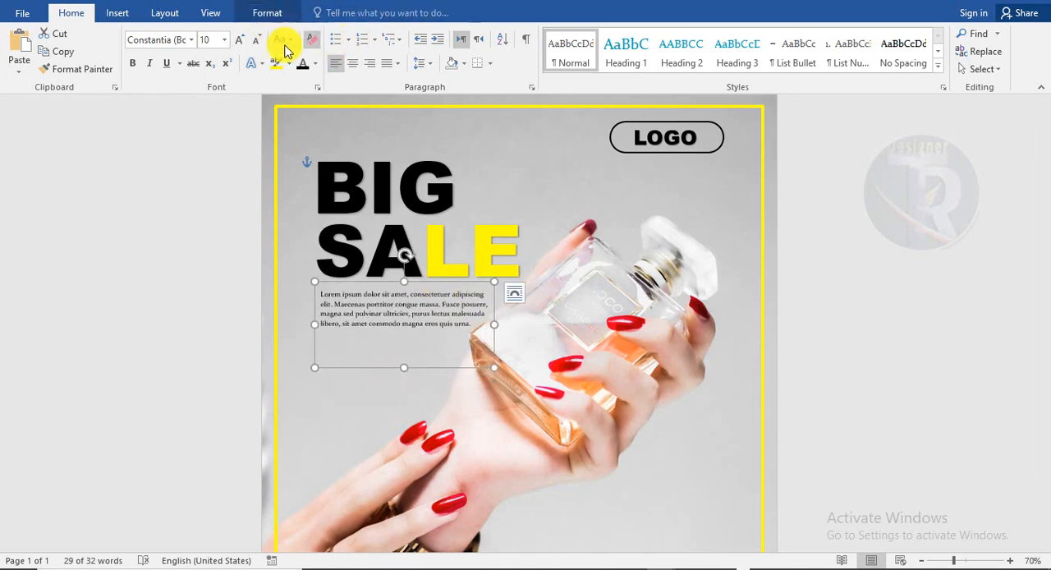
# Set the lorem ipsum paragraph to 12 pt and justify it within a slightly narrower text box
pyautogui.click(239, 42)
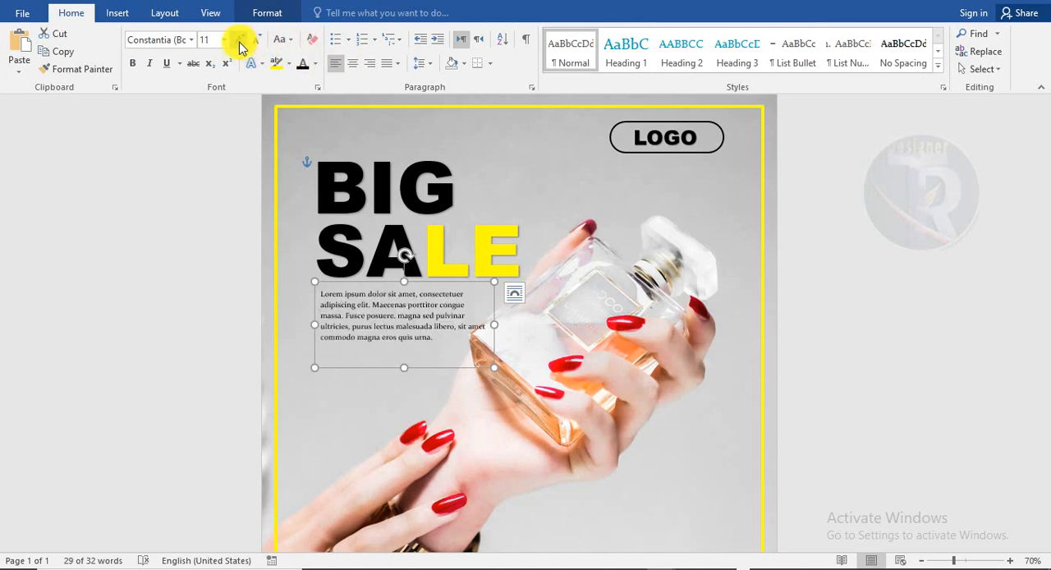
pyautogui.click(239, 43)
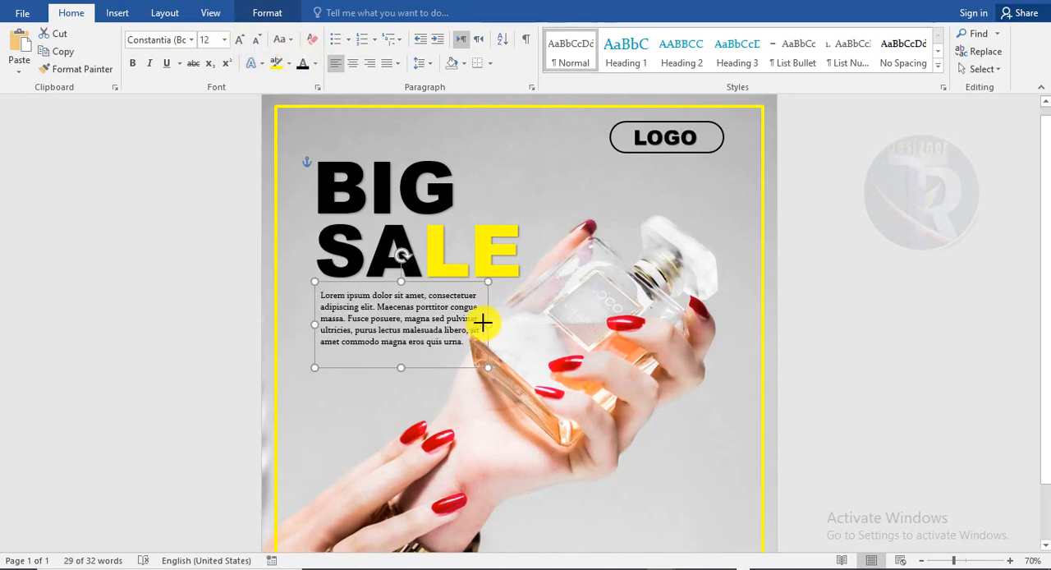
pyautogui.moveTo(483, 323); pyautogui.dragTo(478, 320)
pyautogui.click(398, 63)
pyautogui.click(404, 82)
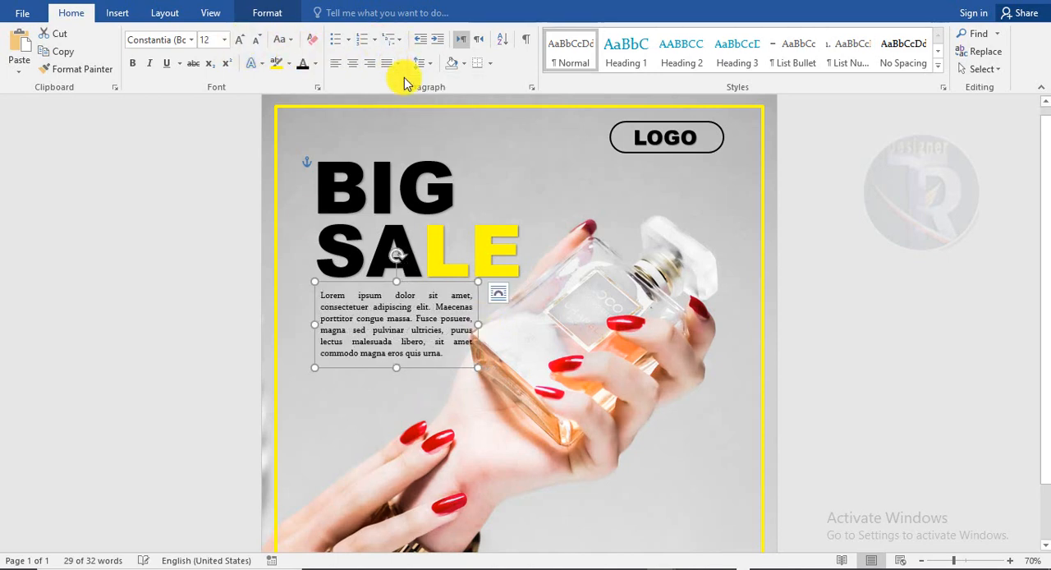
pyautogui.click(894, 364)
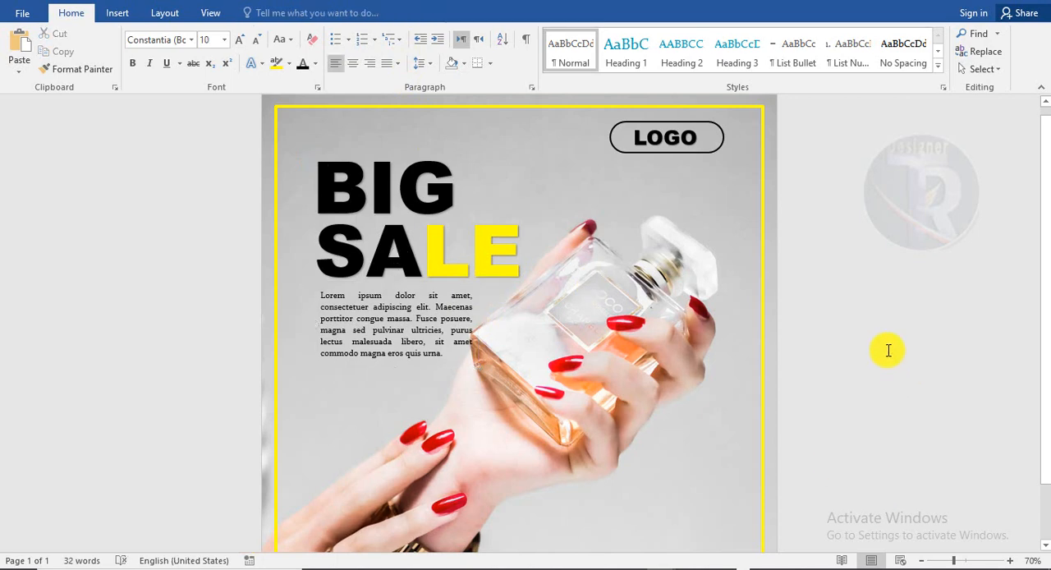
pyautogui.scroll(-2, 888, 351)
pyautogui.scroll(2, 886, 350)
pyautogui.scroll(-1, 894, 340)
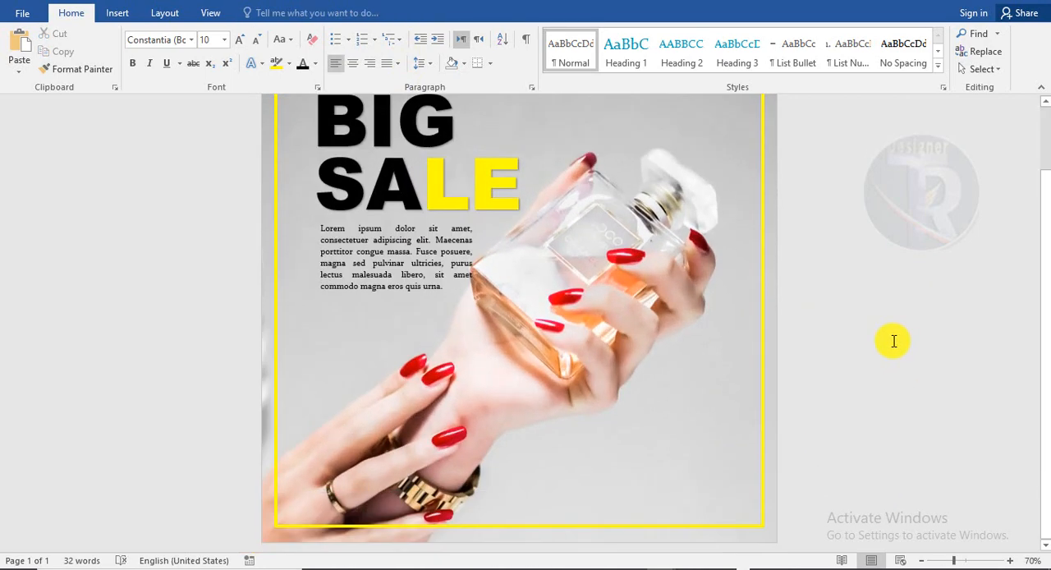
pyautogui.scroll(1, 893, 341)
# Draw a rounded rectangle about 0.79" high and 2.97" wide inside the yellow frame's lower-right corner
pyautogui.scroll(-1, 892, 339)
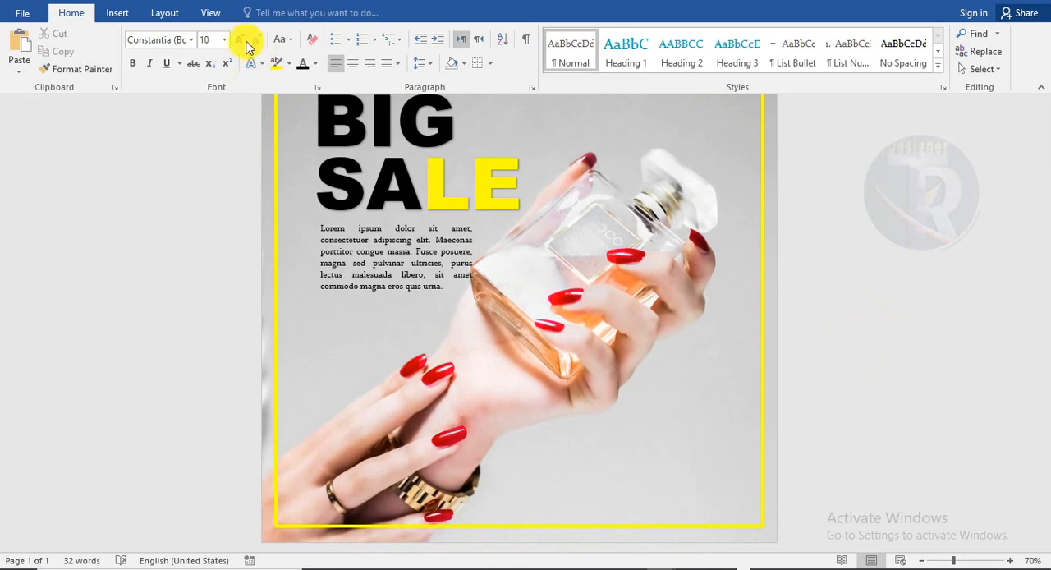
pyautogui.click(117, 13)
pyautogui.click(212, 51)
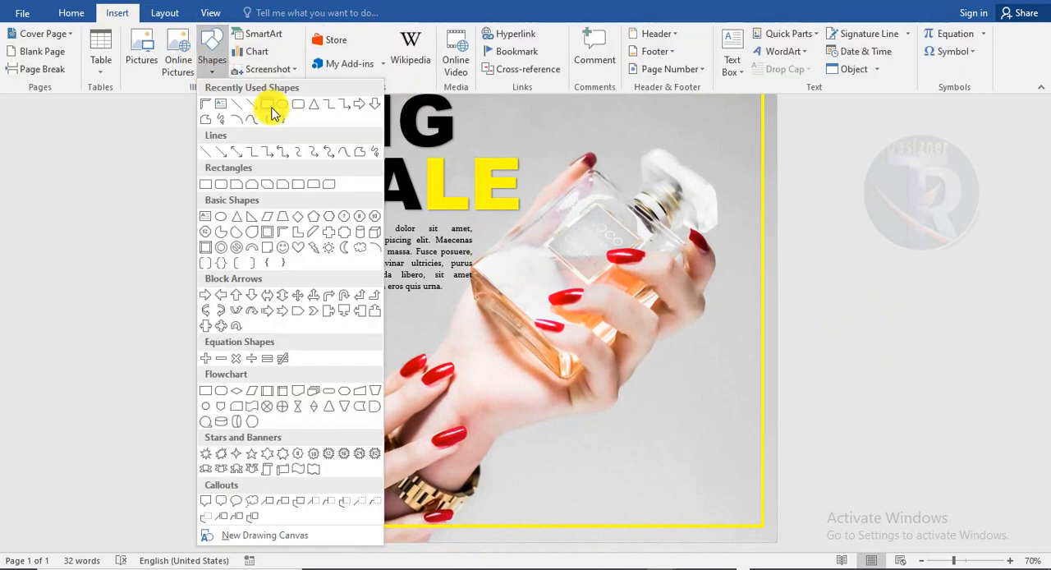
pyautogui.click(296, 105)
pyautogui.moveTo(583, 440); pyautogui.dragTo(736, 480)
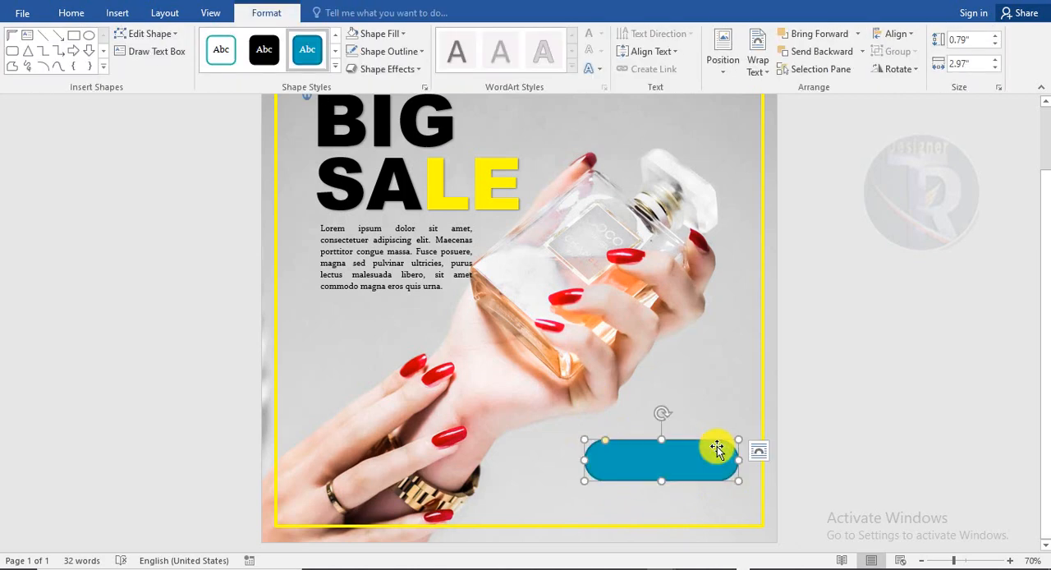
# Remove the fill from the rounded rectangle in the poster's lower-right corner
pyautogui.click(392, 51)
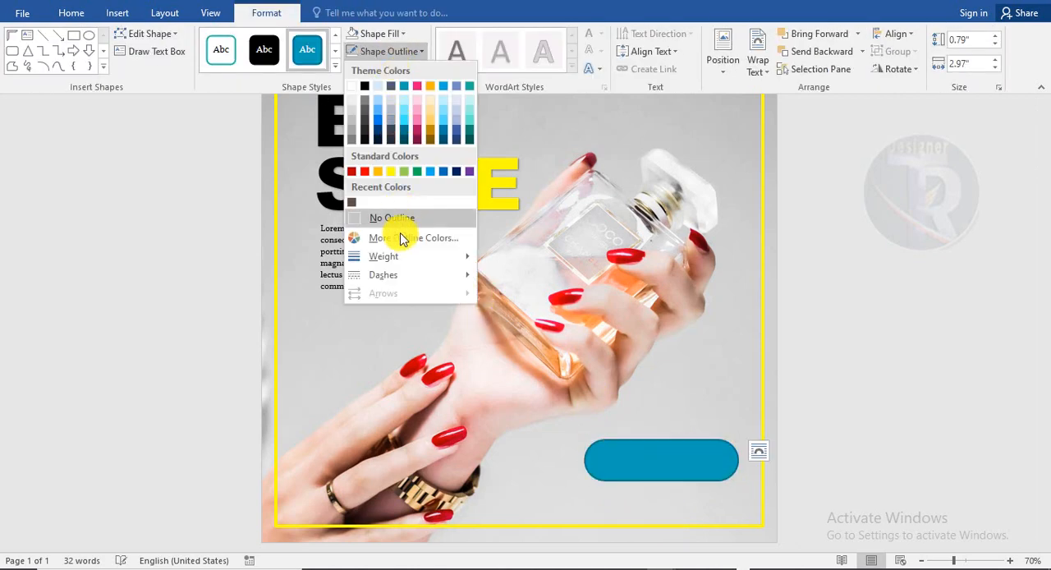
pyautogui.click(375, 35)
pyautogui.click(383, 200)
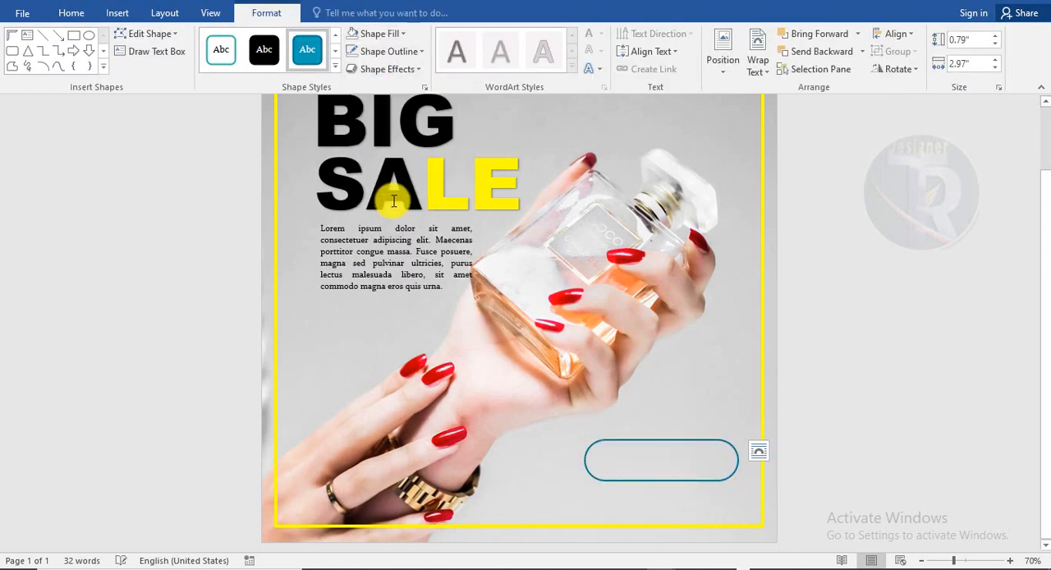
pyautogui.click(382, 36)
pyautogui.click(374, 34)
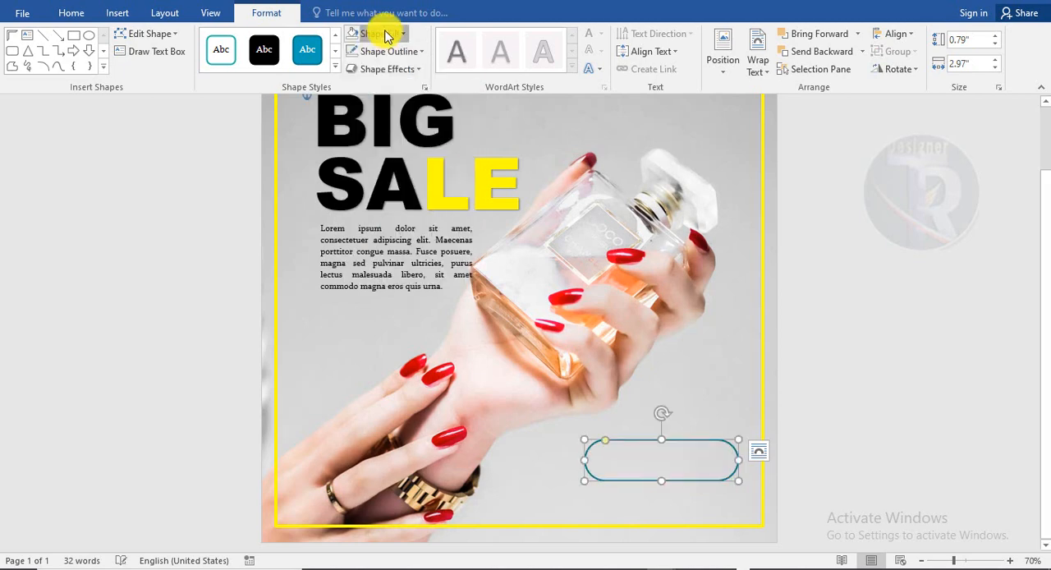
# Give the unfilled rounded rectangle a black outline with a thicker line weight
pyautogui.click(391, 51)
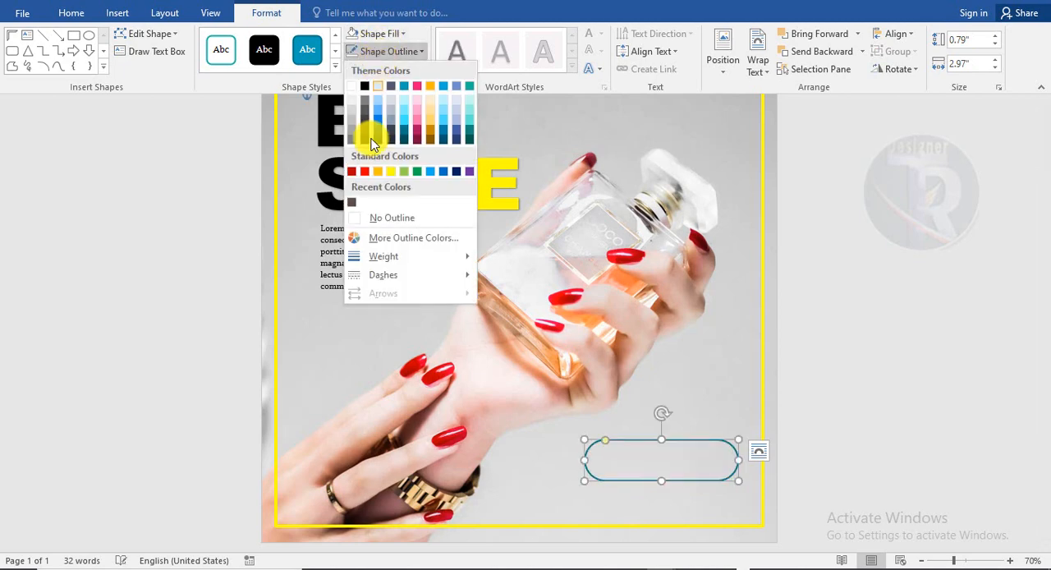
pyautogui.click(365, 85)
pyautogui.click(379, 51)
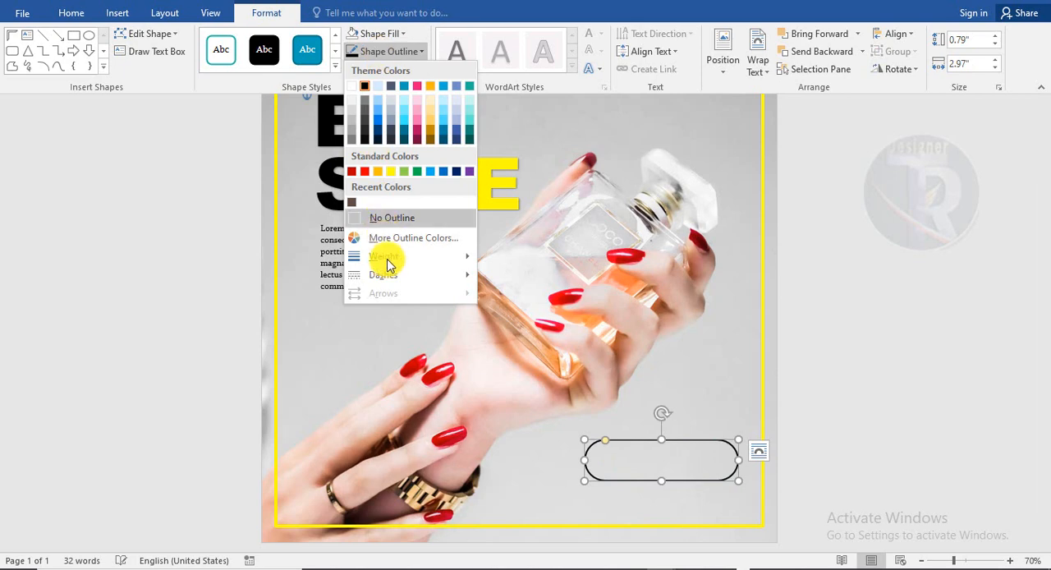
pyautogui.moveTo(390, 256)
pyautogui.click(512, 375)
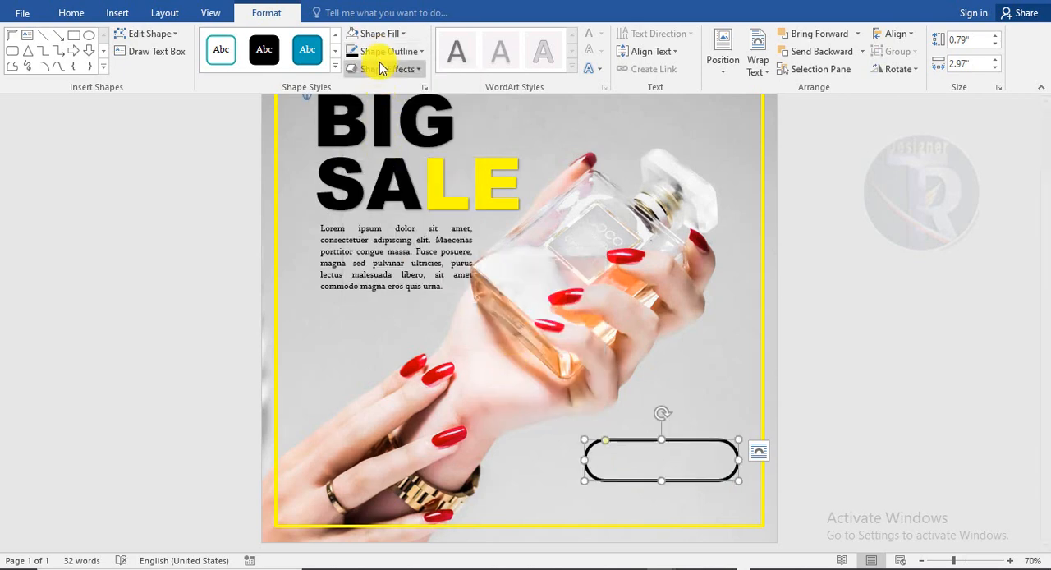
pyautogui.click(926, 363)
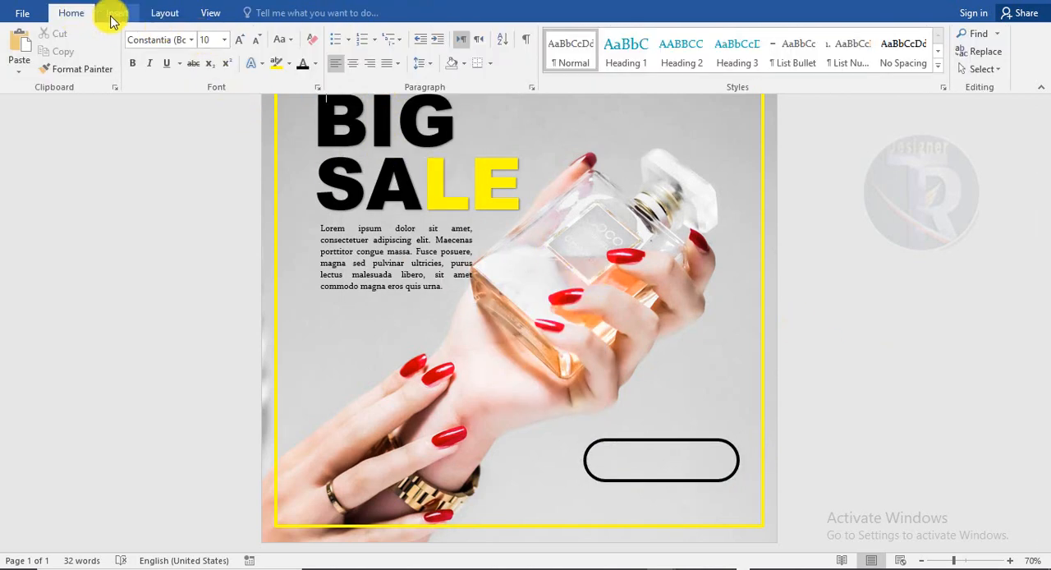
# Insert WordArt in the first black style and move it over the rounded rectangle at the poster's lower right
pyautogui.scroll(1, 849, 366)
pyautogui.scroll(-1, 849, 366)
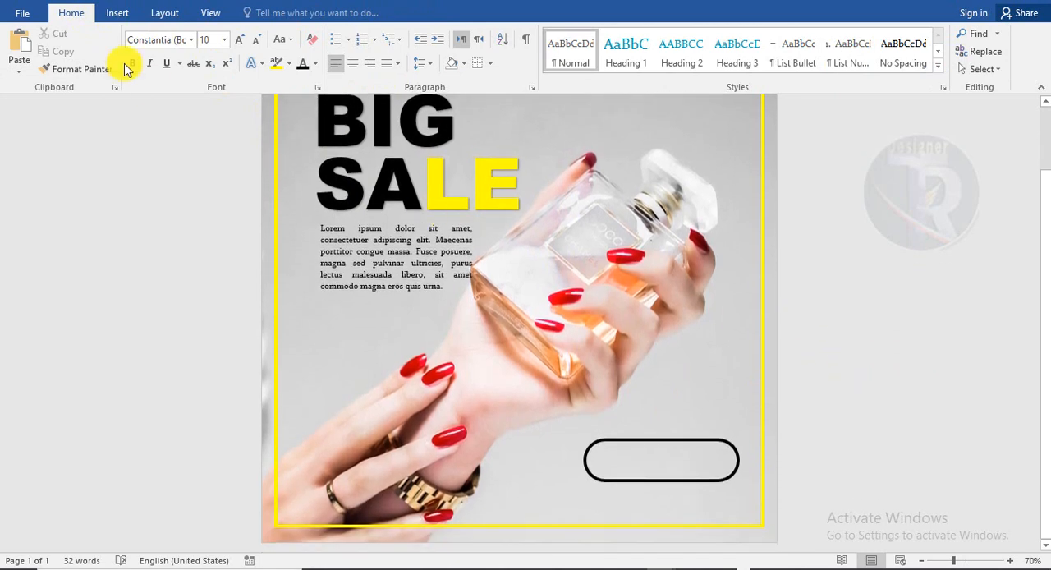
pyautogui.click(122, 18)
pyautogui.click(777, 54)
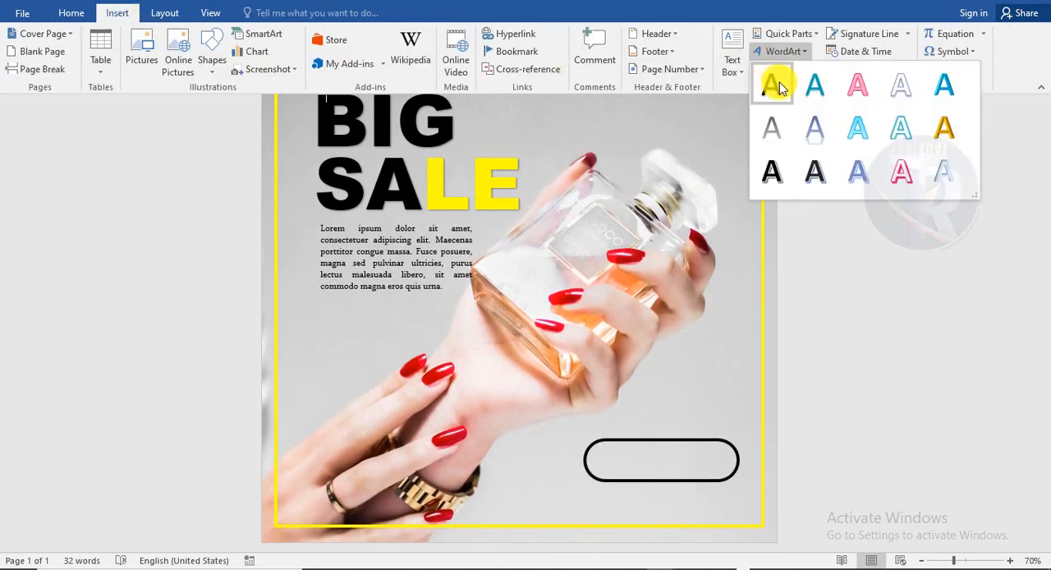
pyautogui.click(774, 85)
pyautogui.moveTo(435, 190); pyautogui.dragTo(682, 491)
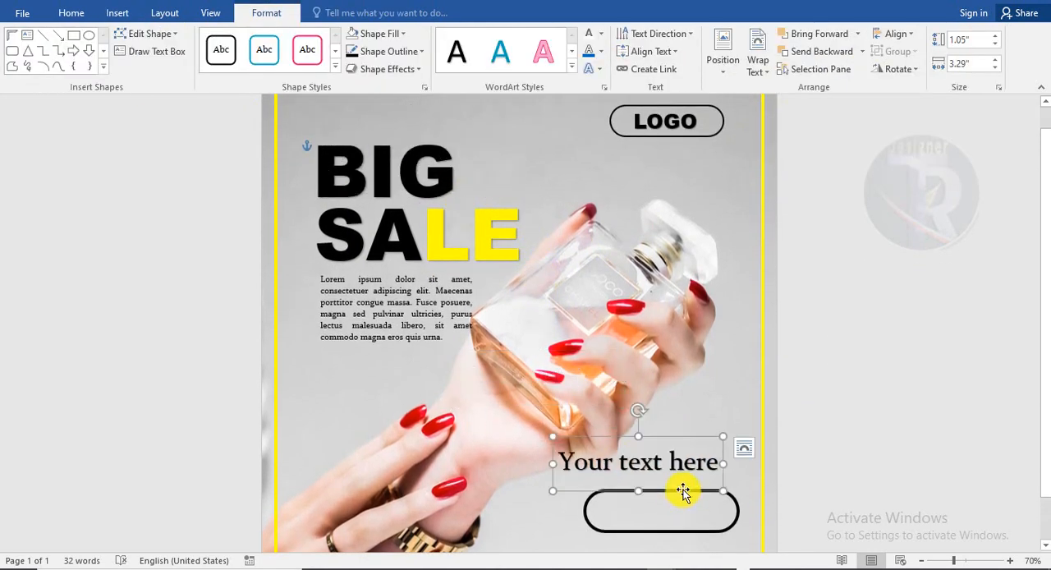
pyautogui.scroll(-1, 661, 445)
pyautogui.moveTo(609, 446); pyautogui.dragTo(615, 486)
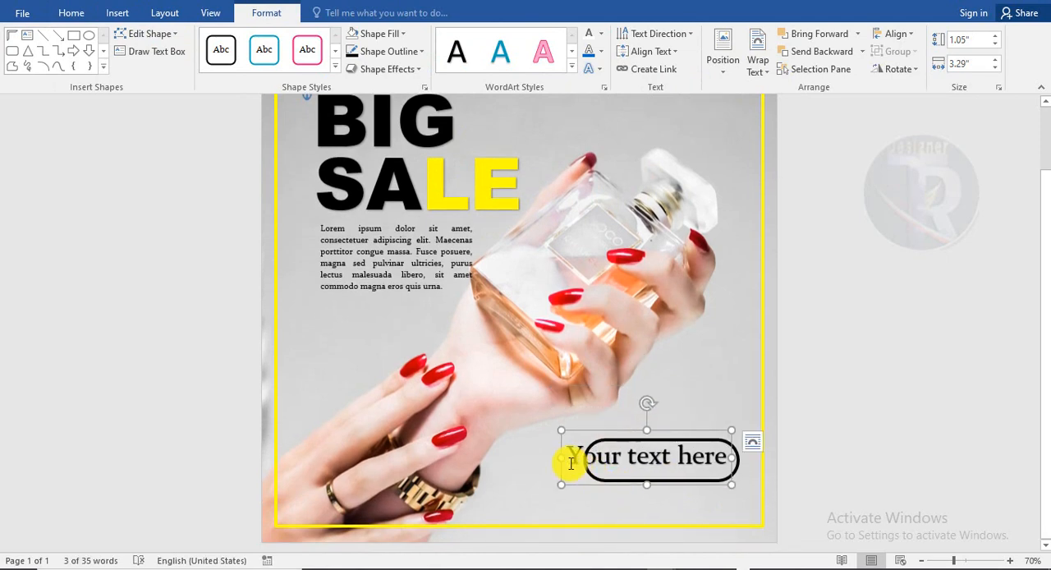
# Replace the WordArt placeholder text with ORDER NOW
pyautogui.moveTo(568, 454); pyautogui.dragTo(730, 462)
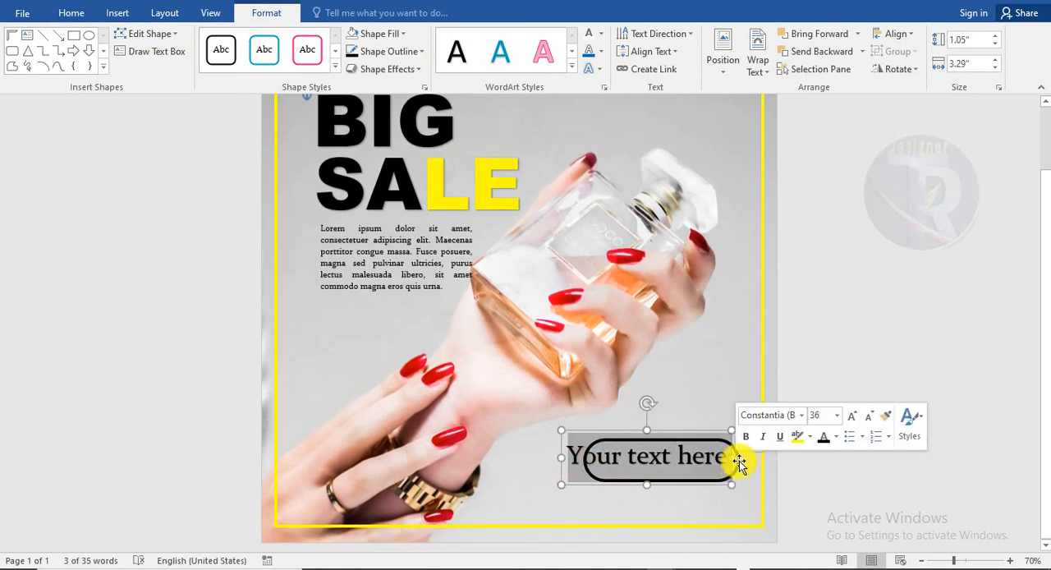
pyautogui.press('Delete')
pyautogui.write('ORDER nO')
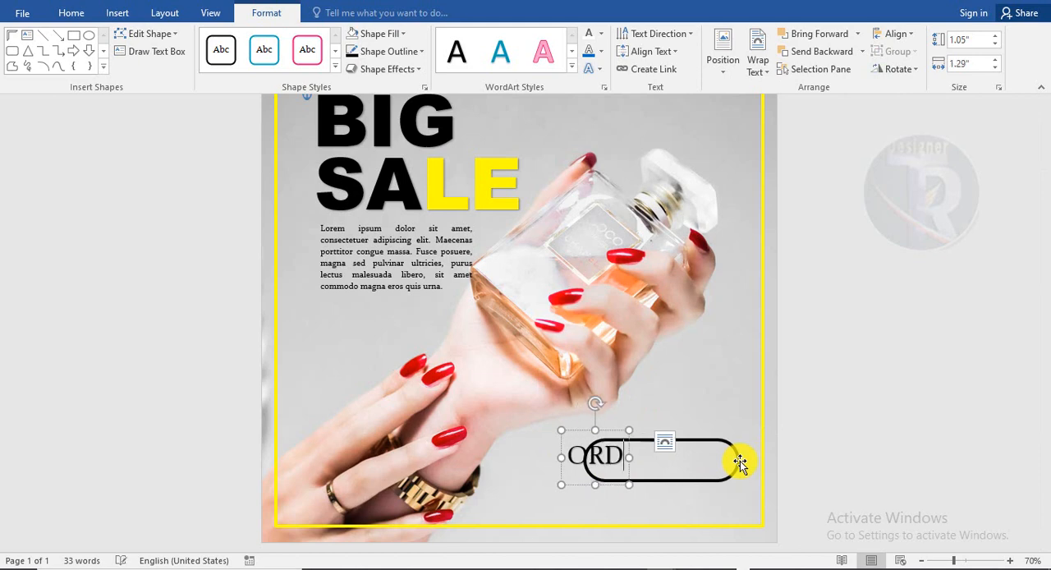
pyautogui.press('BackSpace')
pyautogui.press('BackSpace')
pyautogui.press('BackSpace')
pyautogui.write('NOW')
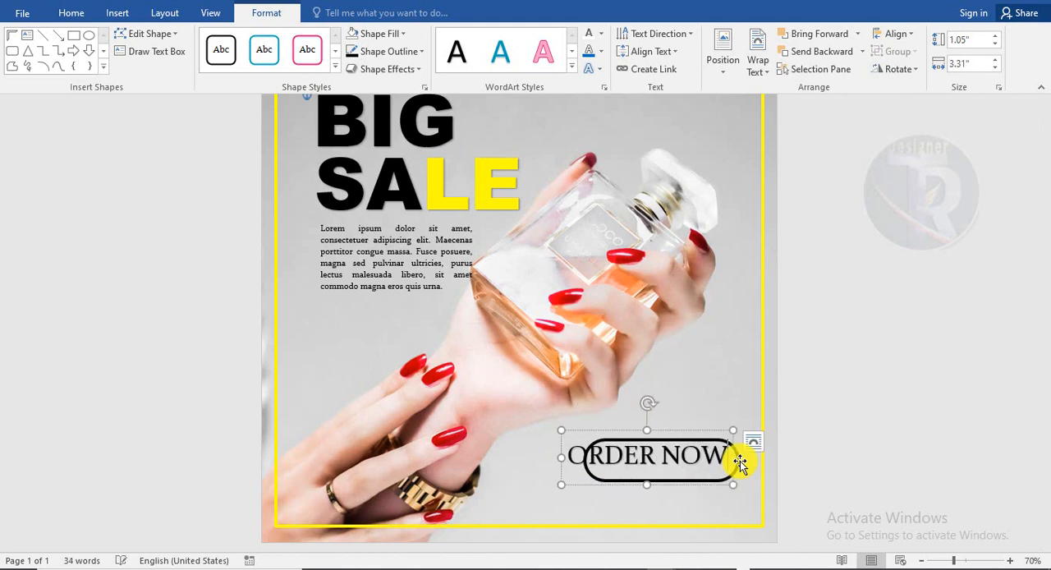
# Format ORDER NOW in Arial Black at 24 pt and centre it inside the rounded rectangle
pyautogui.click(71, 12)
pyautogui.click(189, 39)
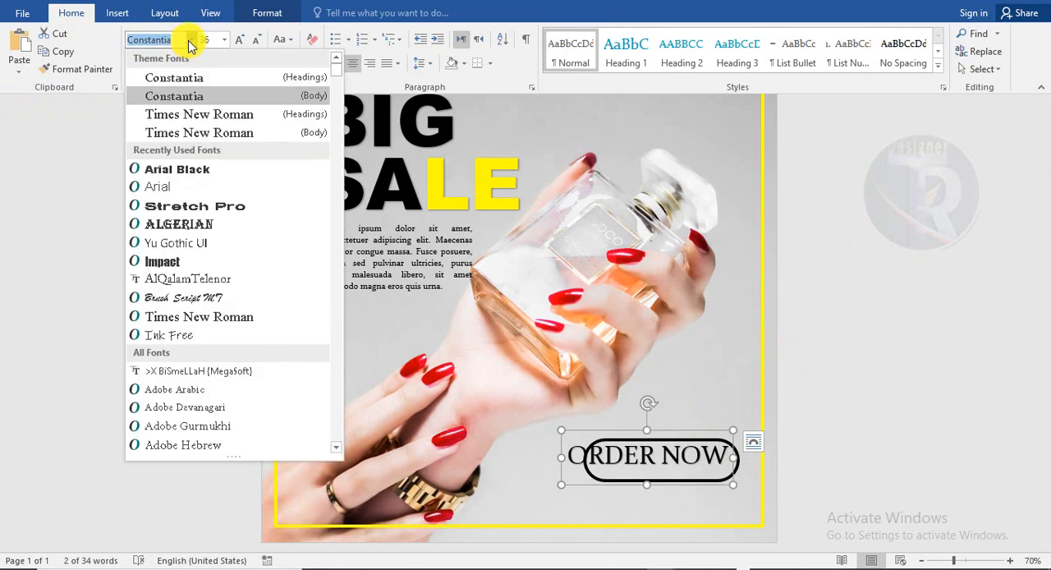
pyautogui.click(177, 169)
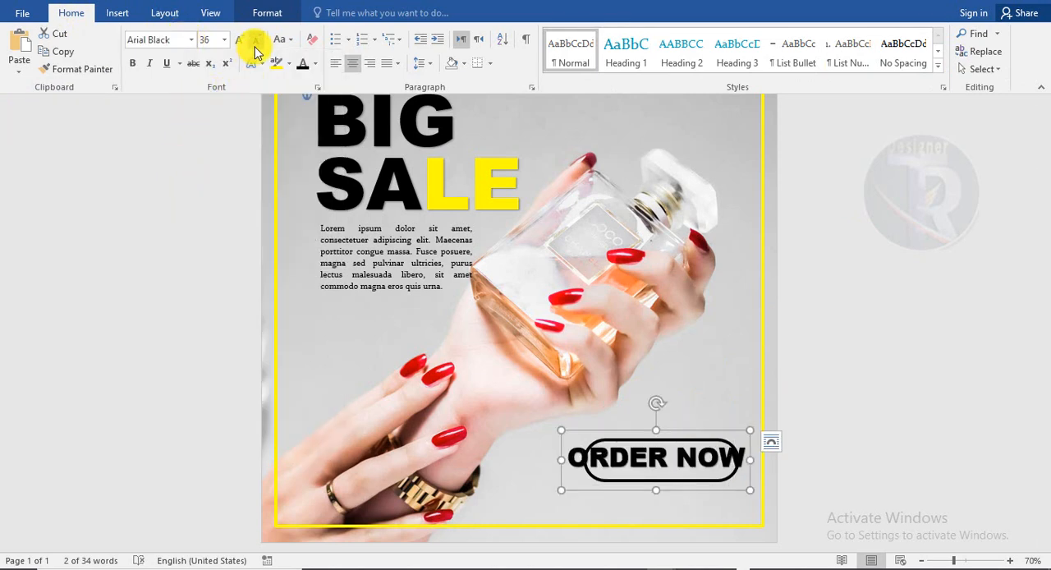
pyautogui.click(255, 47)
pyautogui.click(255, 47)
pyautogui.click(254, 48)
pyautogui.moveTo(659, 430); pyautogui.dragTo(691, 438)
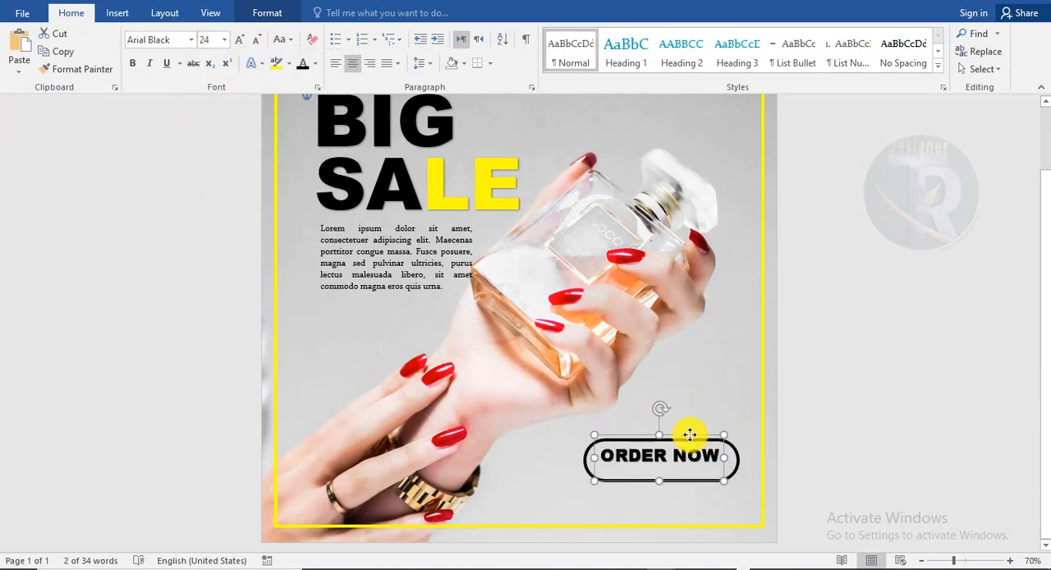
pyautogui.click(948, 420)
# Review the layout of the whole poster, from the logo badge to the ORDER NOW button
pyautogui.scroll(-3, 881, 367)
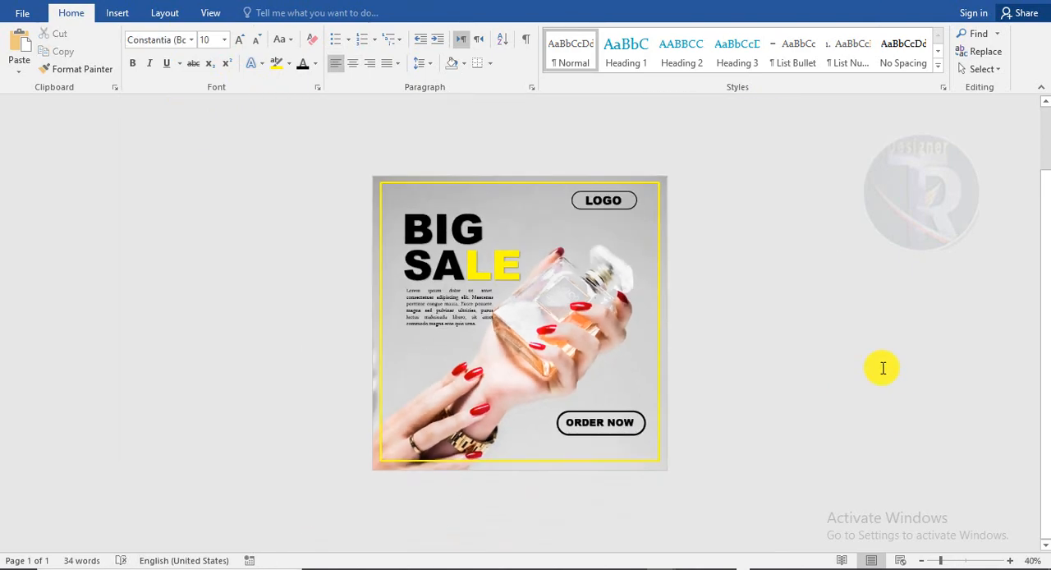
pyautogui.scroll(3, 882, 367)
pyautogui.scroll(-2, 882, 367)
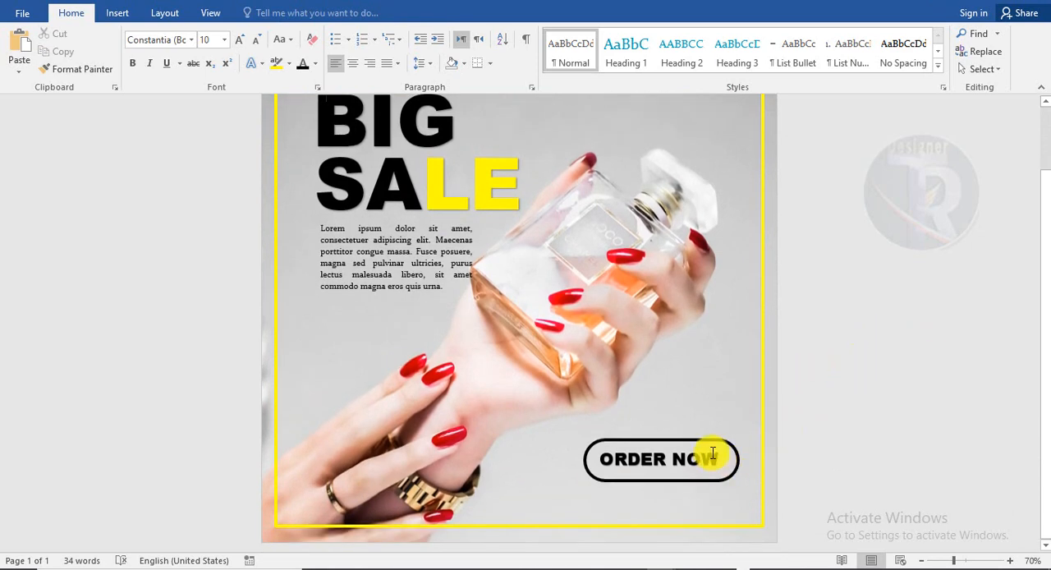
pyautogui.scroll(1, 867, 448)
pyautogui.scroll(-2, 867, 448)
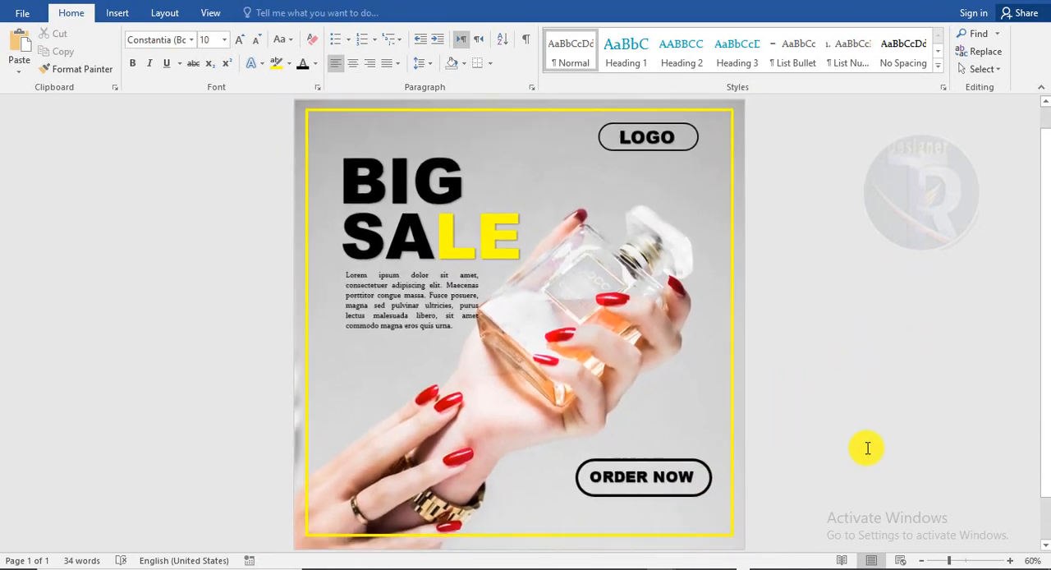
pyautogui.scroll(1, 867, 447)
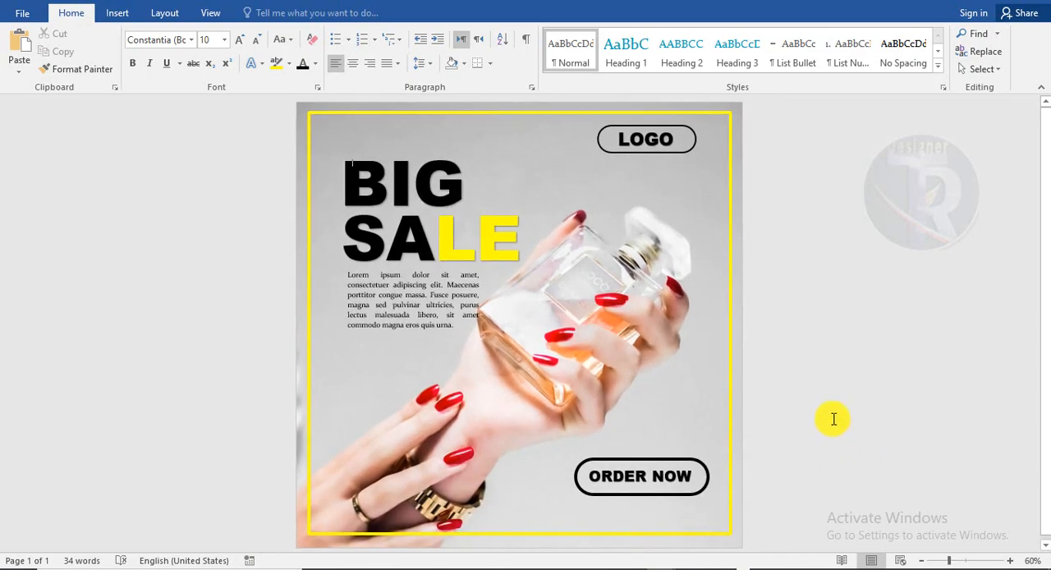